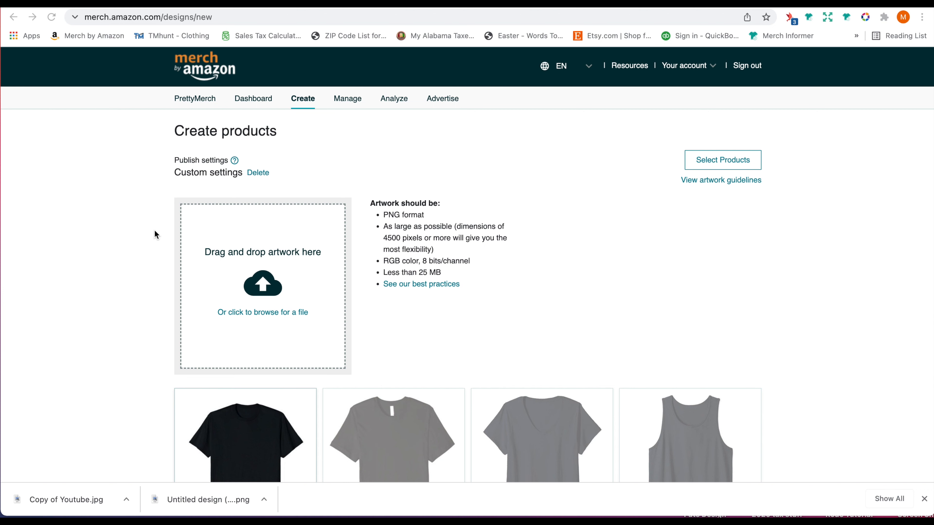
{"action": "scroll", "coordinate": [141, 275], "scroll_direction": "down", "scroll_amount": 1}
{"action": "scroll", "coordinate": [141, 275], "scroll_direction": "up", "scroll_amount": 1}
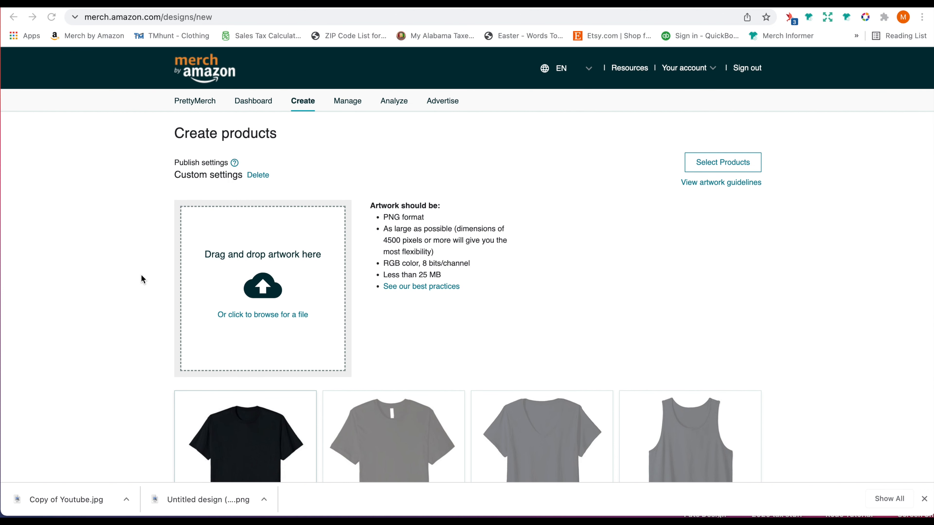
{"action": "scroll", "coordinate": [142, 275], "scroll_direction": "down", "scroll_amount": 2}
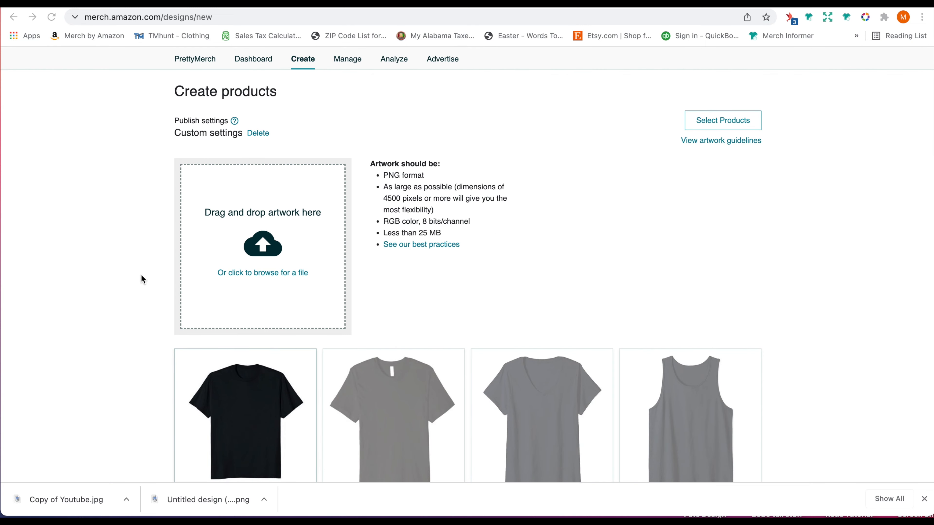
{"action": "scroll", "coordinate": [141, 275], "scroll_direction": "up", "scroll_amount": 2}
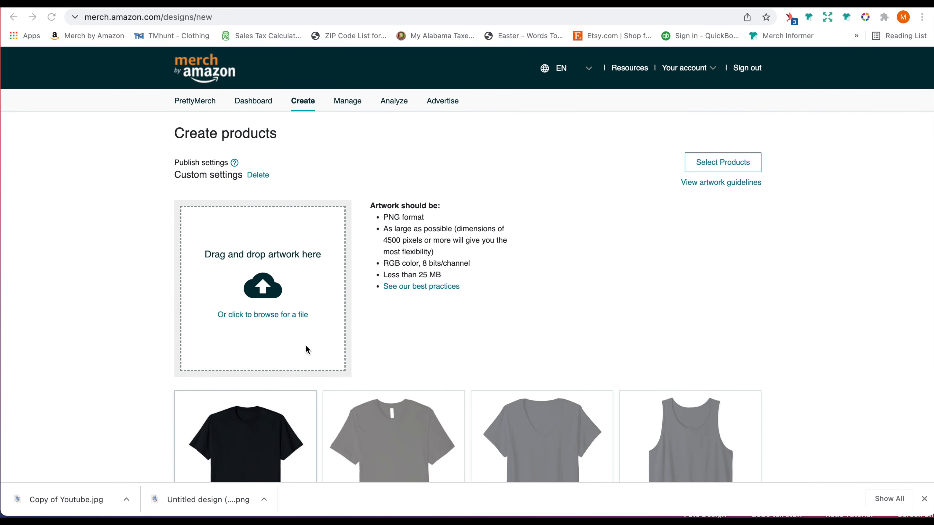
{"action": "scroll", "coordinate": [307, 348], "scroll_direction": "down", "scroll_amount": 3}
{"action": "scroll", "coordinate": [307, 349], "scroll_direction": "up", "scroll_amount": 3}
{"action": "scroll", "coordinate": [260, 308], "scroll_direction": "down", "scroll_amount": 2}
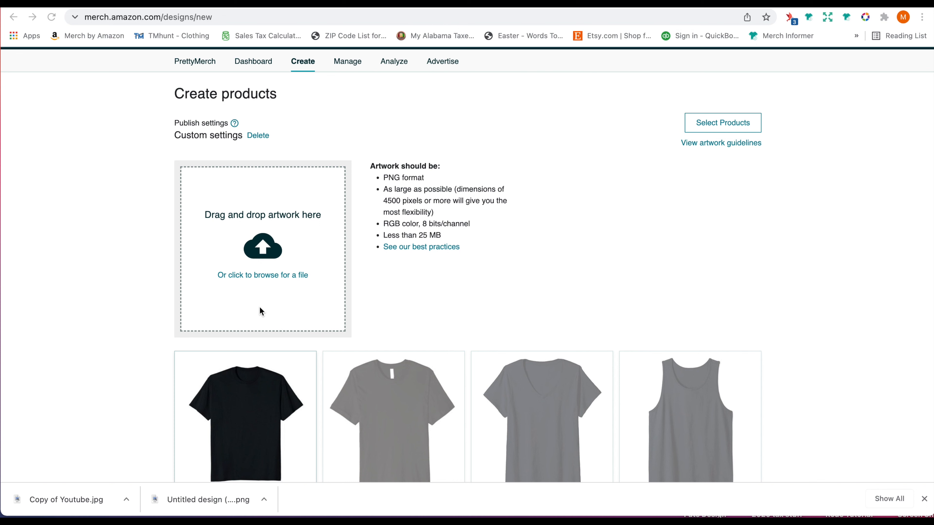
{"action": "scroll", "coordinate": [260, 308], "scroll_direction": "up", "scroll_amount": 1}
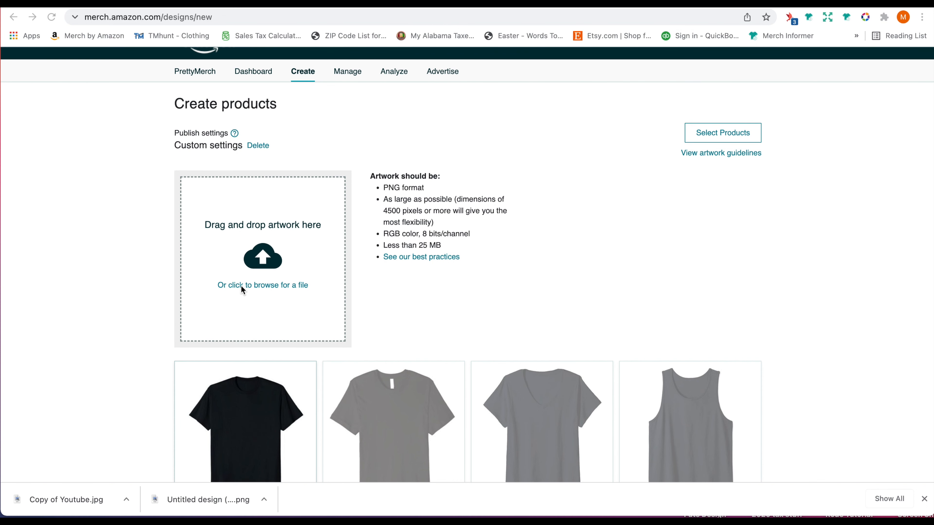
Upload +Easter Design.png from the Downloads folder as the product artwork
{"action": "left_click", "coordinate": [261, 247]}
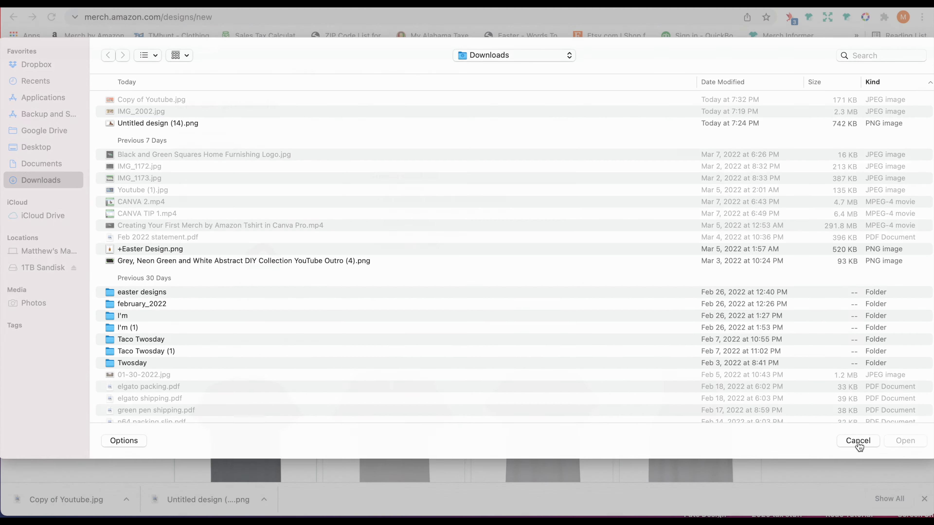
{"action": "left_click", "coordinate": [858, 442]}
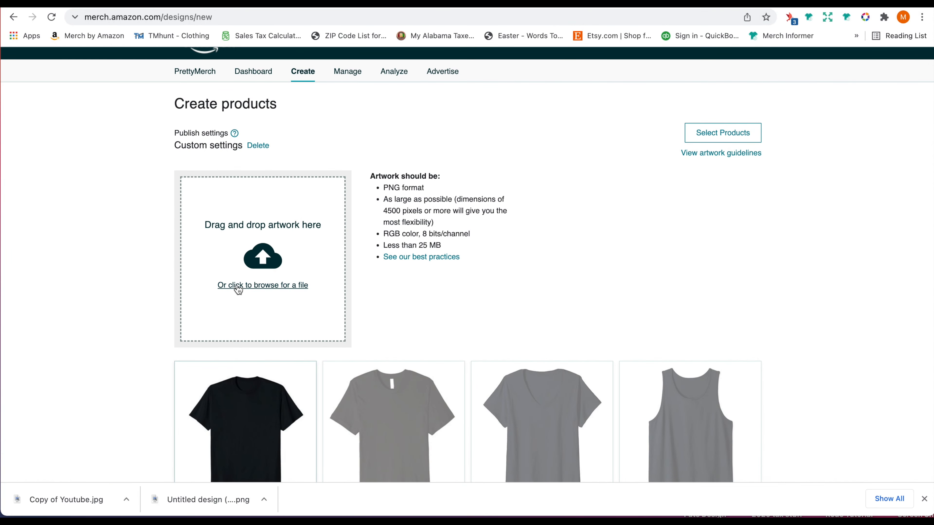
{"action": "left_click", "coordinate": [209, 293]}
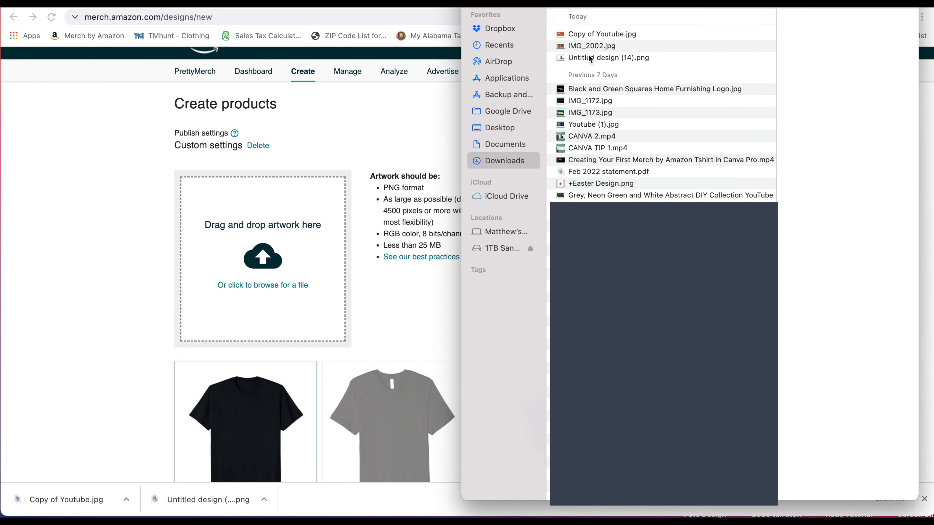
{"action": "left_click_drag", "start_coordinate": [595, 183], "coordinate": [286, 238]}
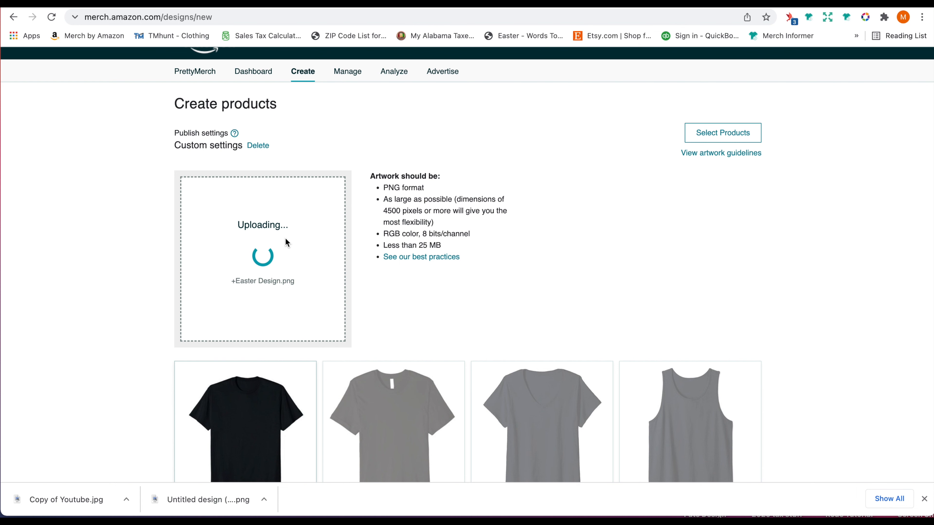
Open the product and marketplace selection for the uploaded design and clear every selected product
{"action": "scroll", "coordinate": [286, 238], "scroll_direction": "down", "scroll_amount": 5}
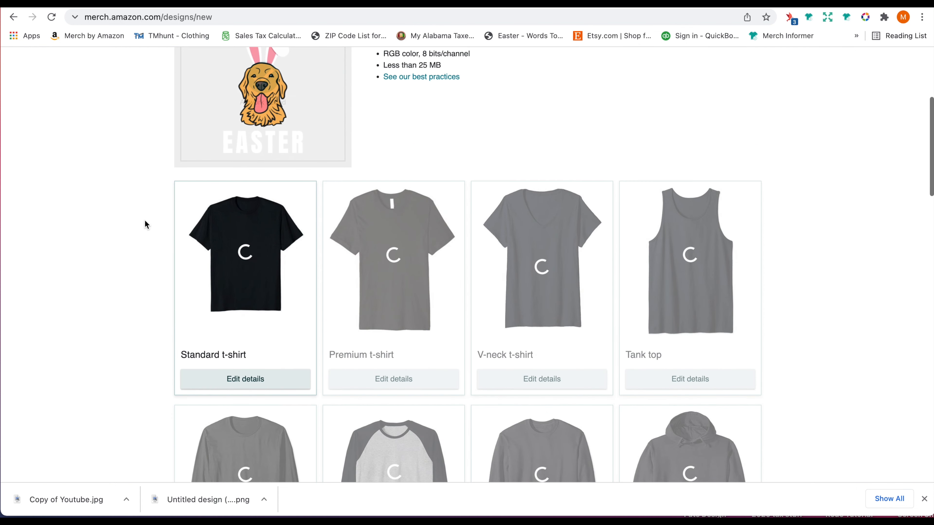
{"action": "scroll", "coordinate": [164, 221], "scroll_direction": "down", "scroll_amount": 5}
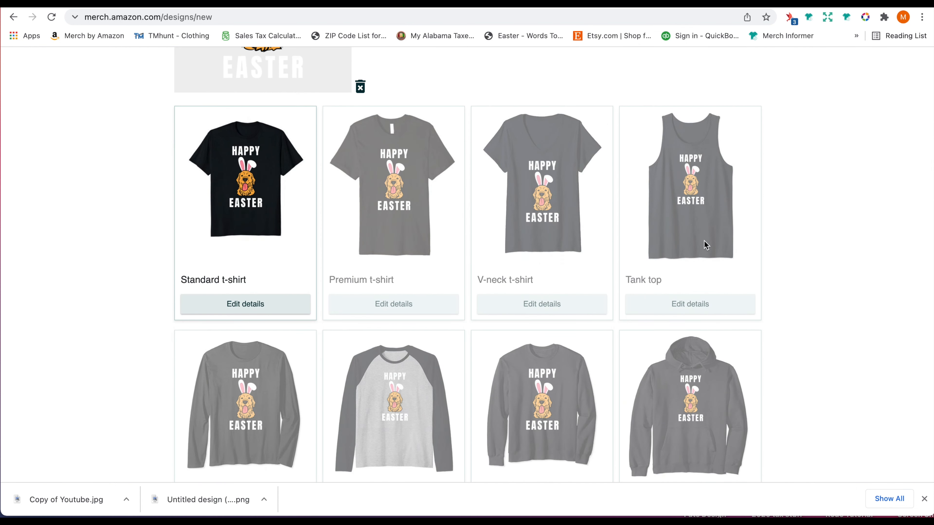
{"action": "scroll", "coordinate": [706, 246], "scroll_direction": "down", "scroll_amount": 10}
{"action": "scroll", "coordinate": [696, 213], "scroll_direction": "up", "scroll_amount": 20}
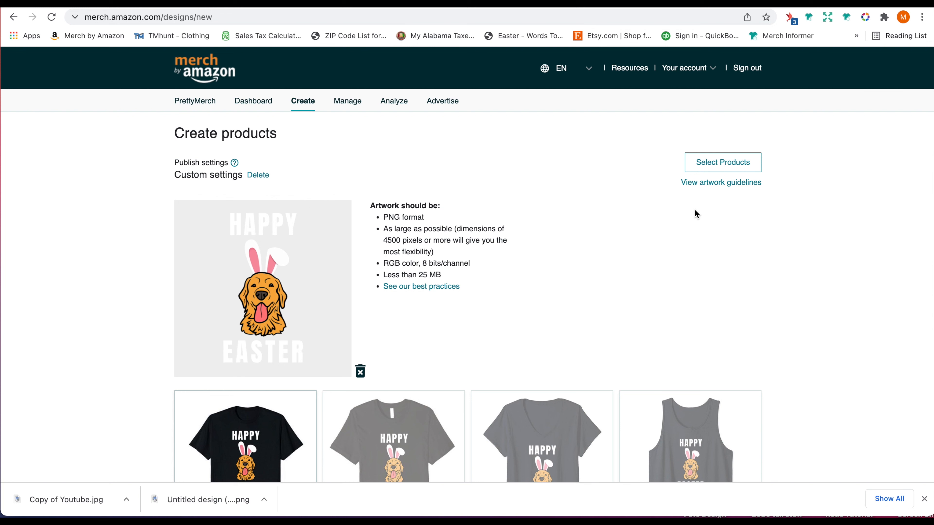
{"action": "left_click", "coordinate": [732, 161]}
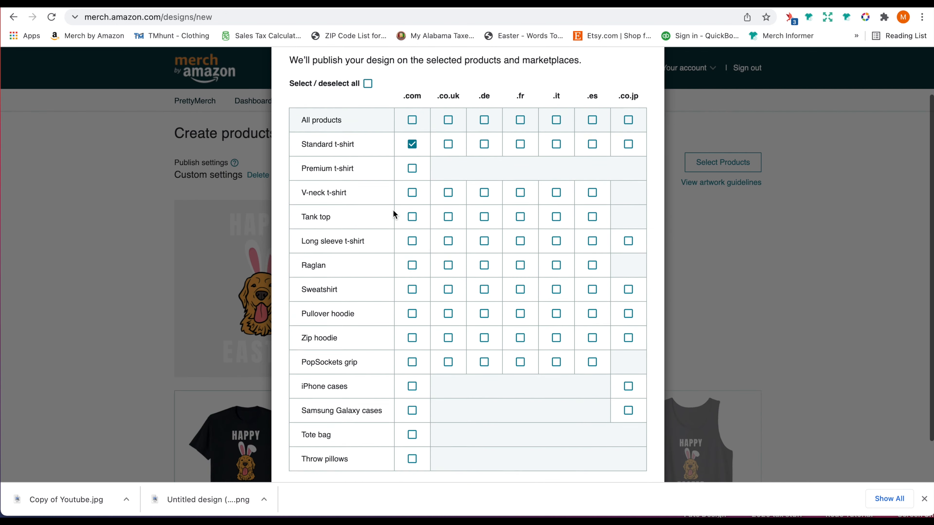
{"action": "scroll", "coordinate": [393, 214], "scroll_direction": "down", "scroll_amount": 1}
{"action": "scroll", "coordinate": [392, 212], "scroll_direction": "up", "scroll_amount": 3}
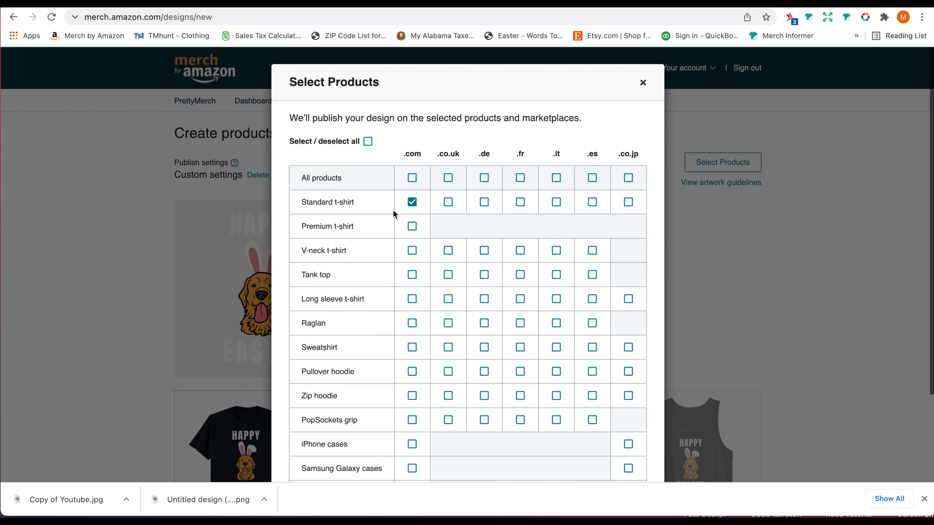
{"action": "left_click", "coordinate": [367, 142]}
{"action": "left_click", "coordinate": [368, 143]}
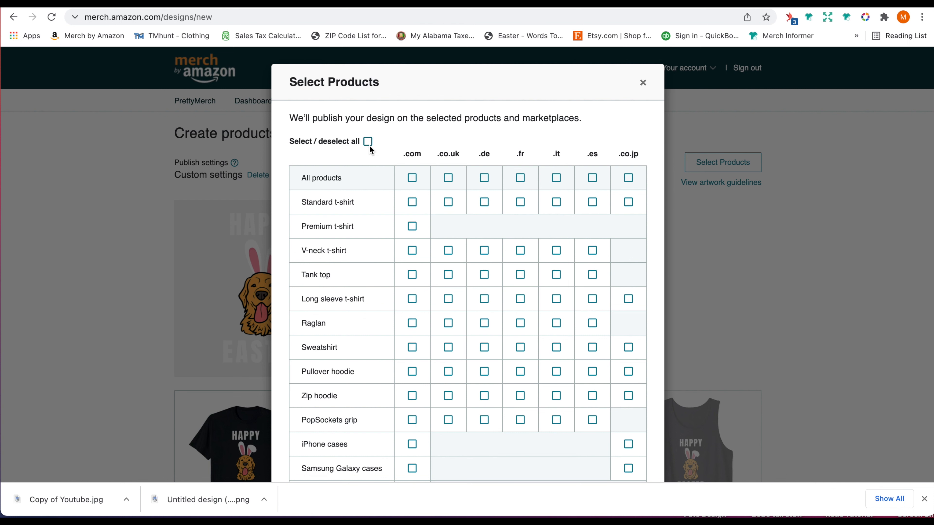
{"action": "scroll", "coordinate": [369, 146], "scroll_direction": "down", "scroll_amount": 2}
{"action": "left_click", "coordinate": [412, 138]}
{"action": "left_click", "coordinate": [448, 138]}
{"action": "left_click", "coordinate": [412, 140]}
{"action": "left_click", "coordinate": [447, 138]}
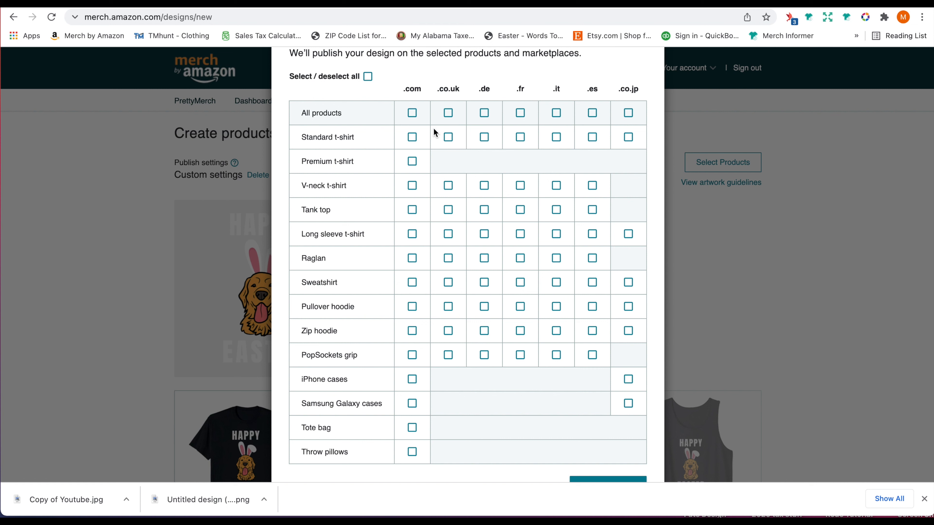
{"action": "left_click", "coordinate": [412, 113]}
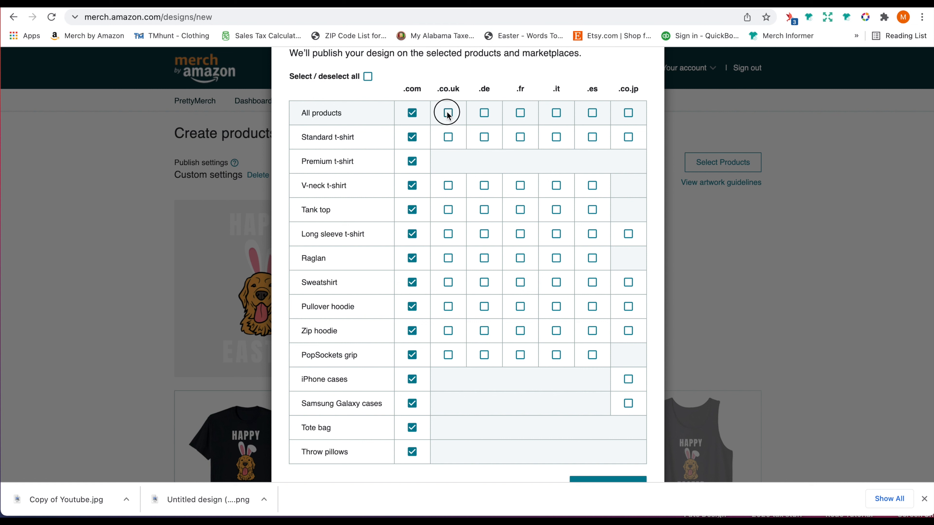
{"action": "left_click", "coordinate": [448, 113]}
{"action": "left_click", "coordinate": [413, 113]}
{"action": "left_click", "coordinate": [448, 114]}
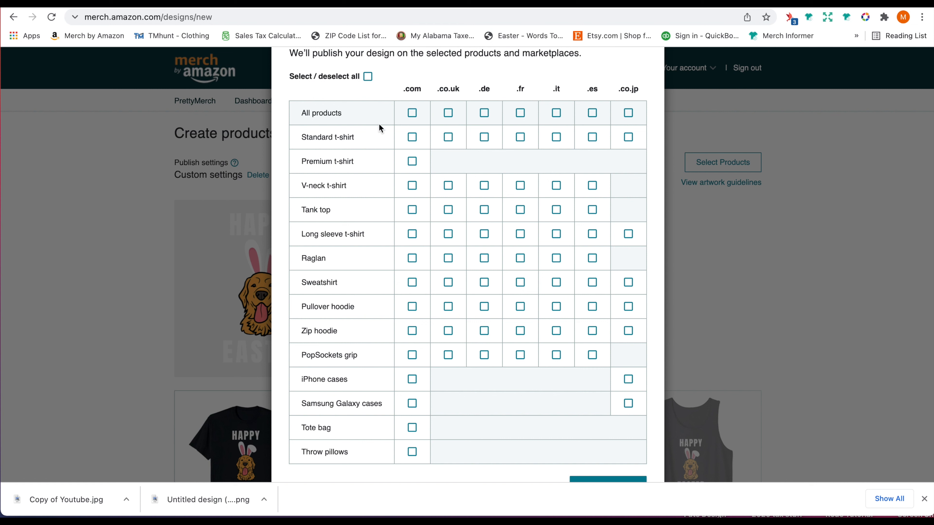
{"action": "scroll", "coordinate": [372, 155], "scroll_direction": "up", "scroll_amount": 2}
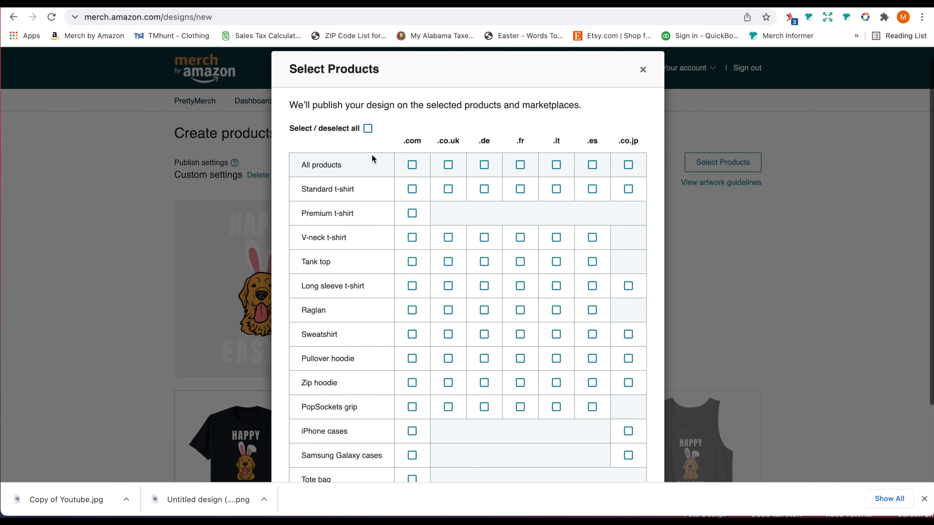
Select all products for the .com marketplace only and continue with that selection
{"action": "left_click", "coordinate": [412, 189]}
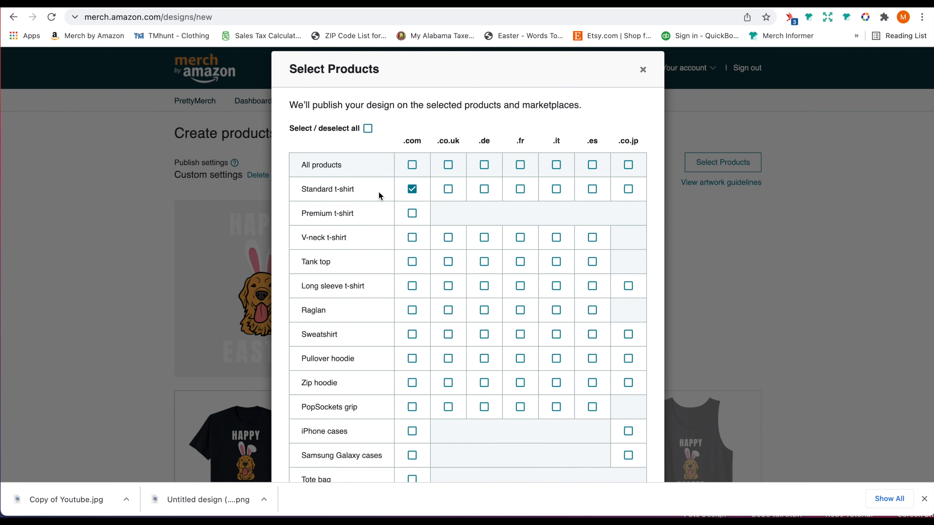
{"action": "scroll", "coordinate": [378, 192], "scroll_direction": "down", "scroll_amount": 2}
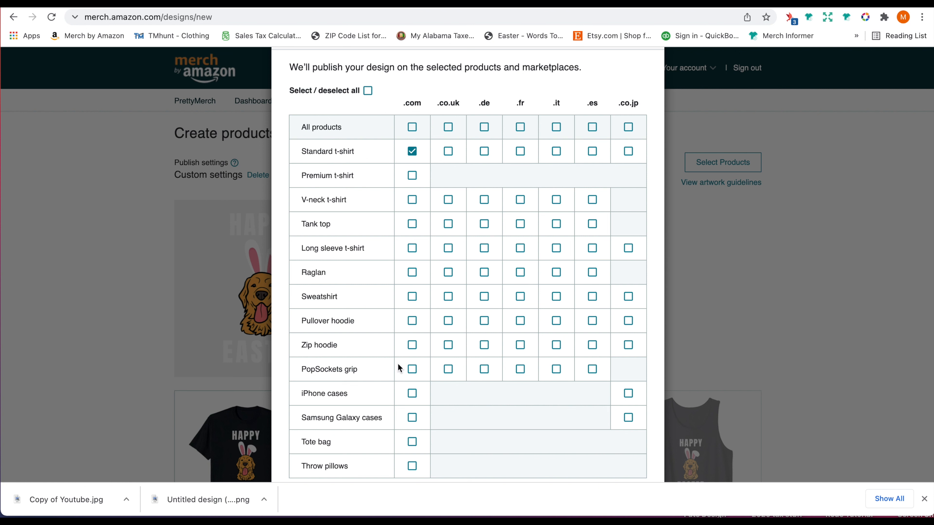
{"action": "scroll", "coordinate": [465, 387], "scroll_direction": "down", "scroll_amount": 1}
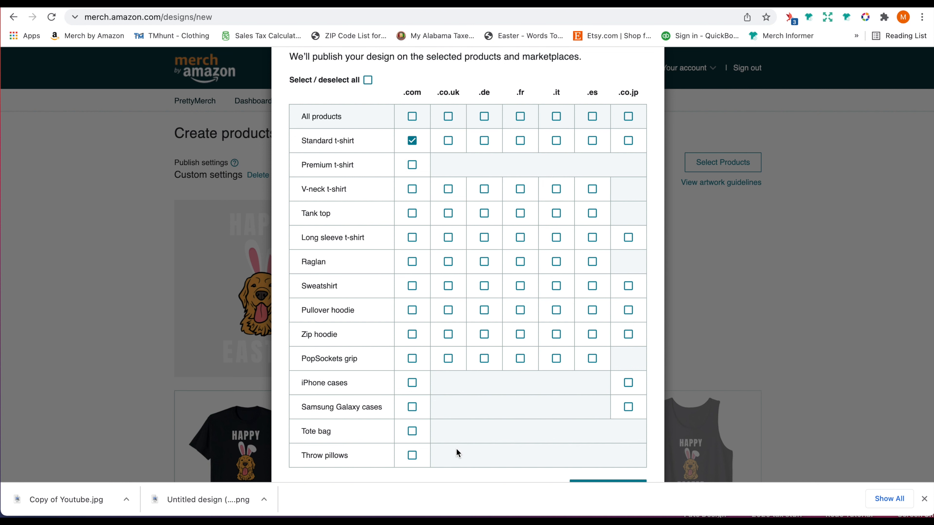
{"action": "scroll", "coordinate": [457, 451], "scroll_direction": "down", "scroll_amount": 1}
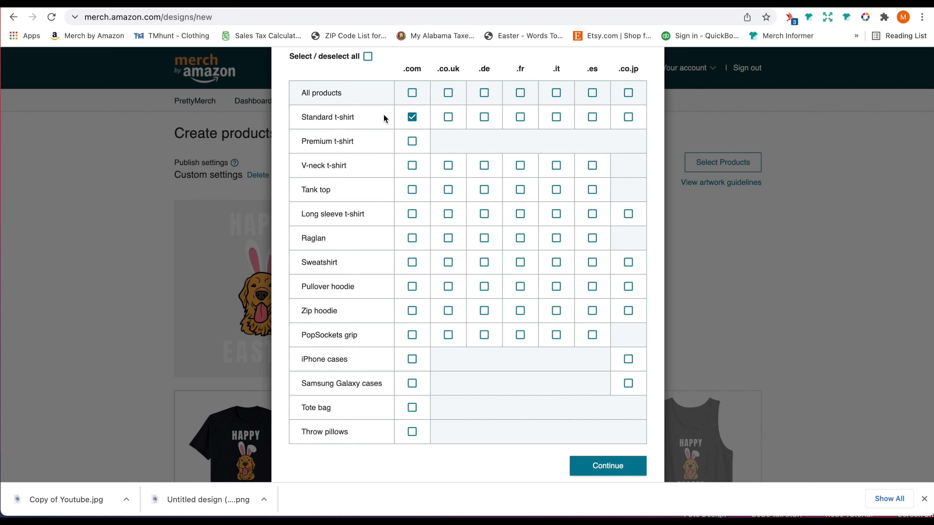
{"action": "left_click", "coordinate": [412, 142]}
{"action": "left_click", "coordinate": [413, 94]}
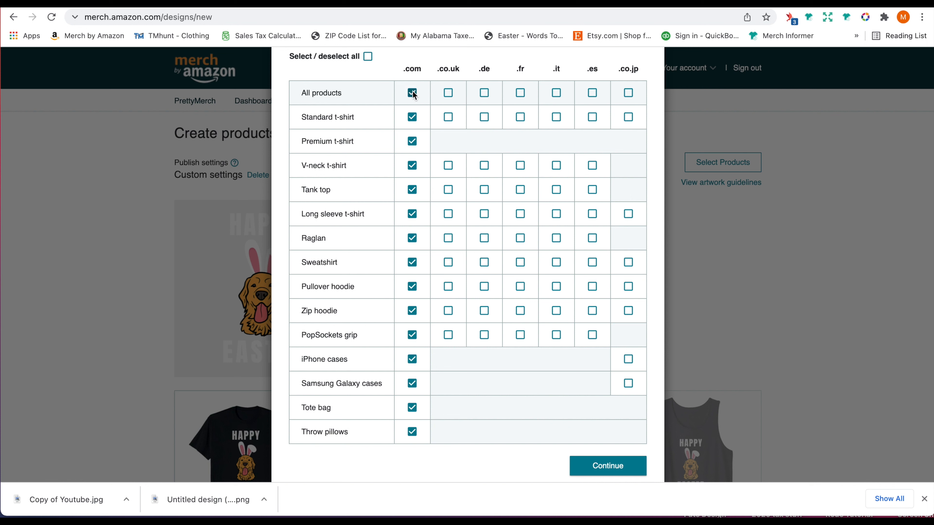
{"action": "left_click", "coordinate": [606, 468]}
Open the Standard t-shirt's details and review its fit types, colors, artwork preview and list prices
{"action": "scroll", "coordinate": [348, 244], "scroll_direction": "down", "scroll_amount": 7}
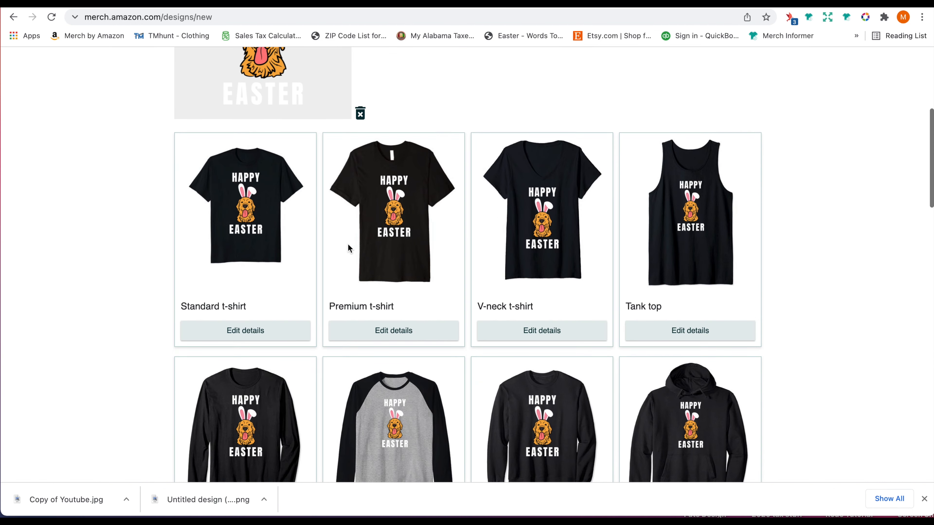
{"action": "left_click", "coordinate": [250, 319]}
{"action": "scroll", "coordinate": [250, 319], "scroll_direction": "down", "scroll_amount": 8}
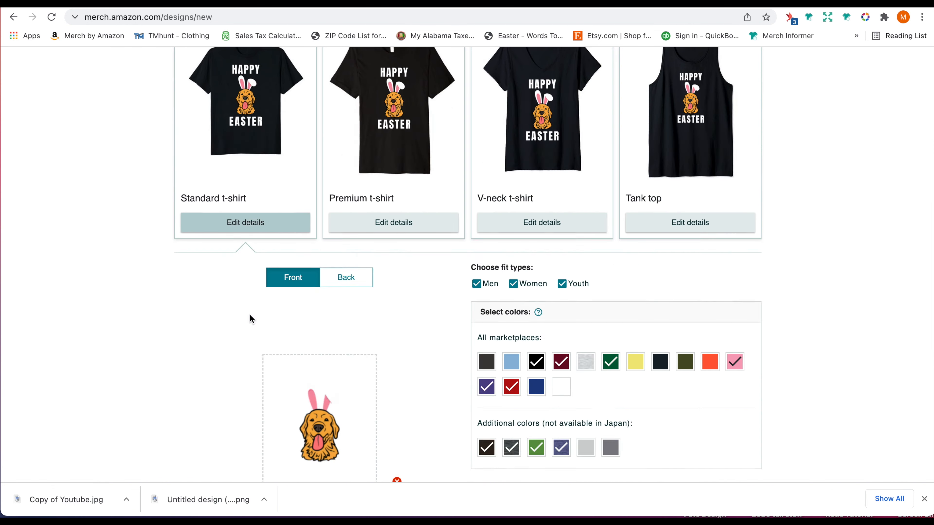
{"action": "scroll", "coordinate": [250, 314], "scroll_direction": "up", "scroll_amount": 1}
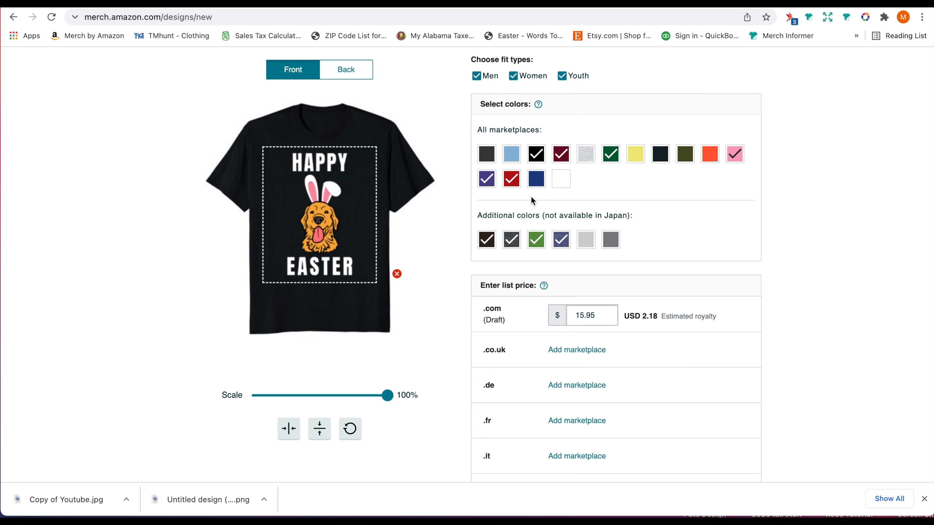
{"action": "scroll", "coordinate": [531, 197], "scroll_direction": "down", "scroll_amount": 1}
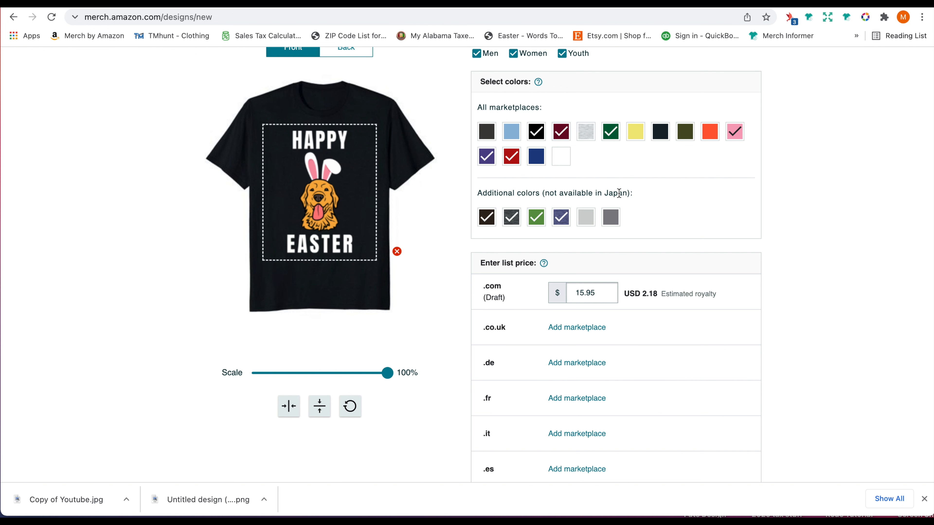
{"action": "scroll", "coordinate": [485, 403], "scroll_direction": "down", "scroll_amount": 2}
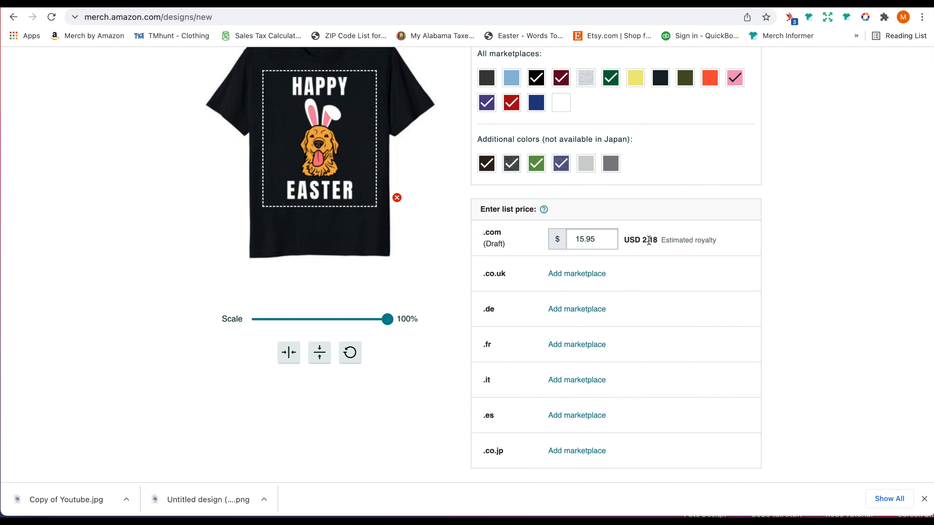
{"action": "scroll", "coordinate": [285, 398], "scroll_direction": "up", "scroll_amount": 2}
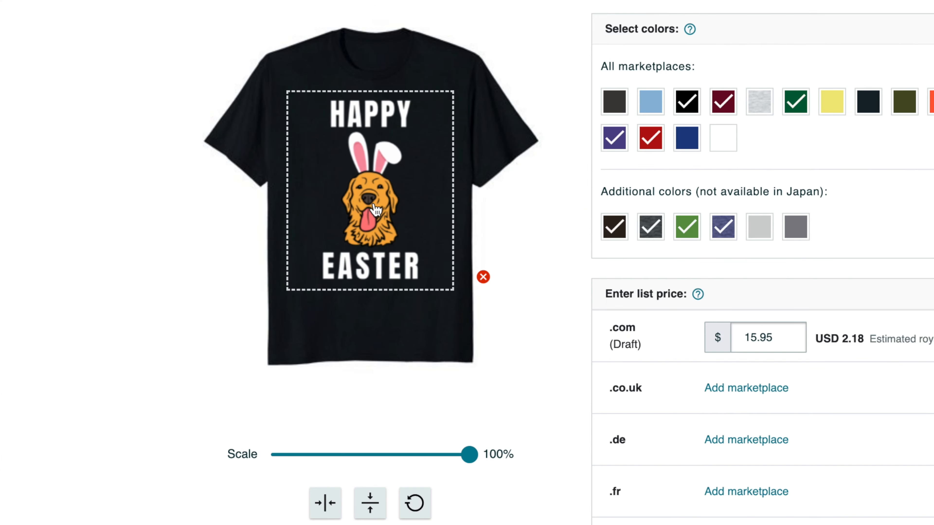
Shift the artwork slightly sideways on the Standard t-shirt and center it horizontally again
{"action": "left_click", "coordinate": [320, 192]}
{"action": "mouse_move", "coordinate": [372, 200]}
{"action": "left_mouse_down"}
{"action": "mouse_move", "coordinate": [362, 203]}
{"action": "mouse_move", "coordinate": [379, 176]}
{"action": "mouse_move", "coordinate": [327, 193]}
{"action": "mouse_move", "coordinate": [354, 189]}
{"action": "mouse_move", "coordinate": [376, 201]}
{"action": "left_mouse_up"}
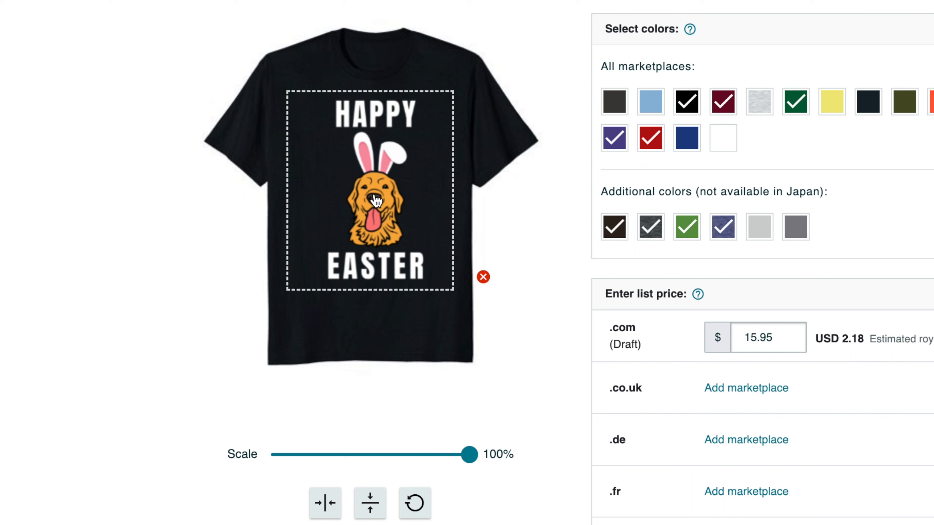
{"action": "left_click", "coordinate": [324, 501]}
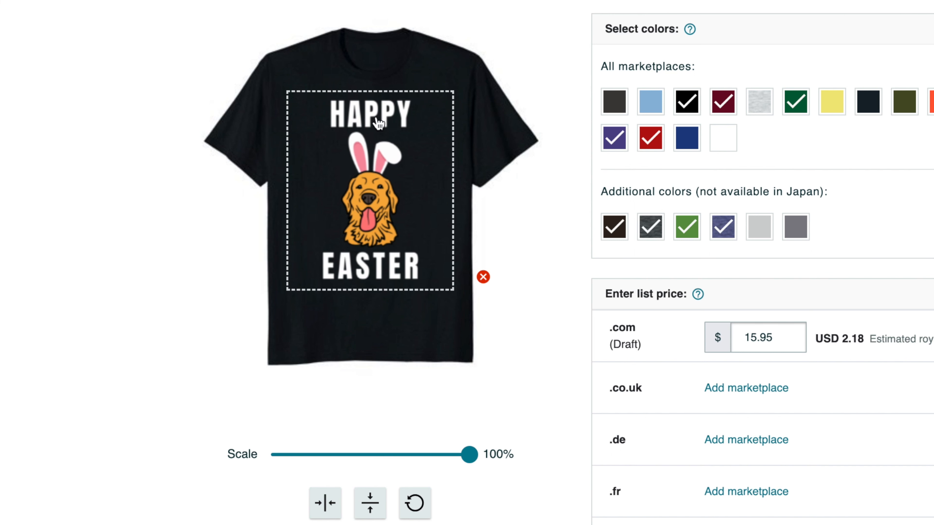
Move the Standard t-shirt's artwork down and back up, and shrink it to 34% in the print area's upper-right corner
{"action": "left_click_drag", "start_coordinate": [370, 118], "coordinate": [370, 159]}
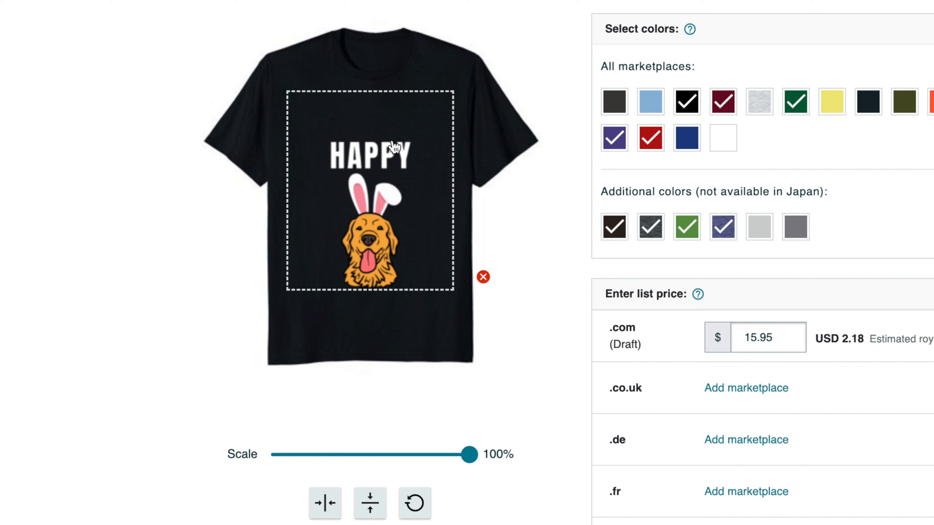
{"action": "left_click_drag", "start_coordinate": [374, 163], "coordinate": [378, 125]}
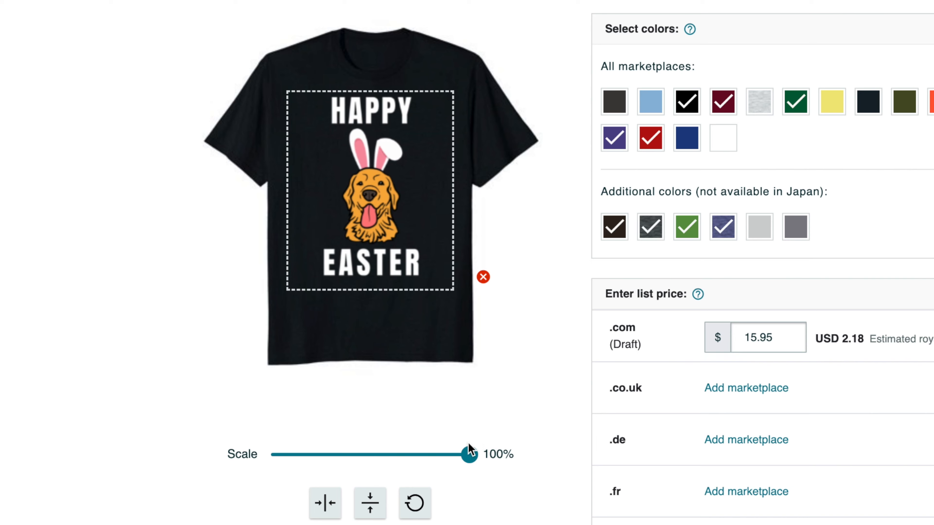
{"action": "left_click_drag", "start_coordinate": [469, 455], "coordinate": [402, 435]}
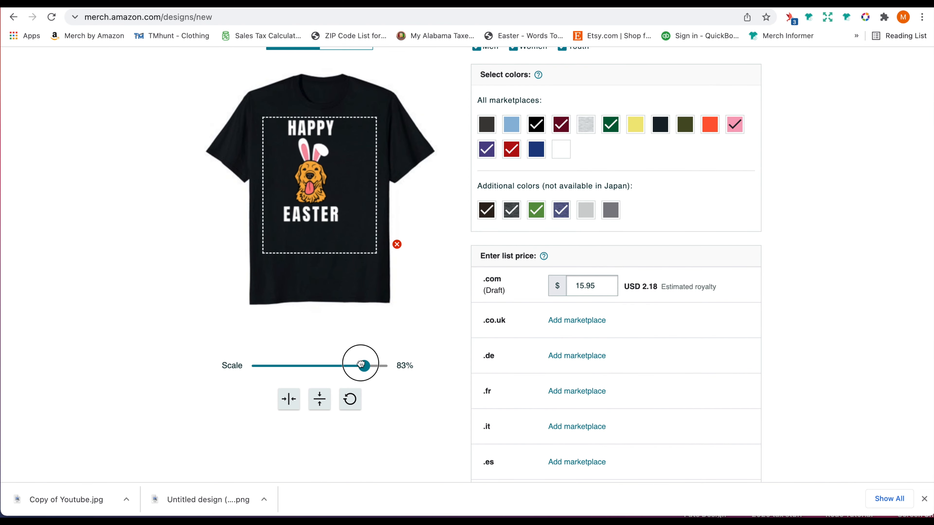
{"action": "left_click_drag", "start_coordinate": [341, 352], "coordinate": [297, 351]}
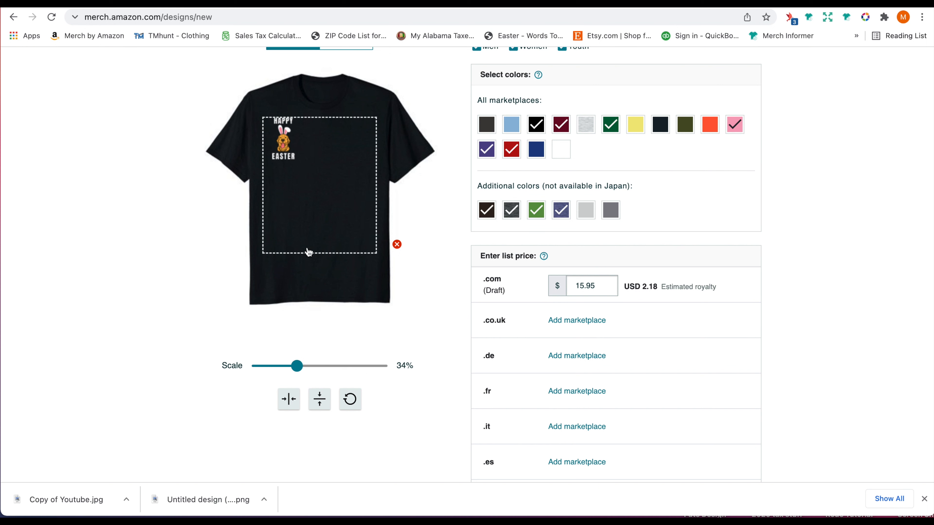
{"action": "left_click_drag", "start_coordinate": [288, 147], "coordinate": [353, 151]}
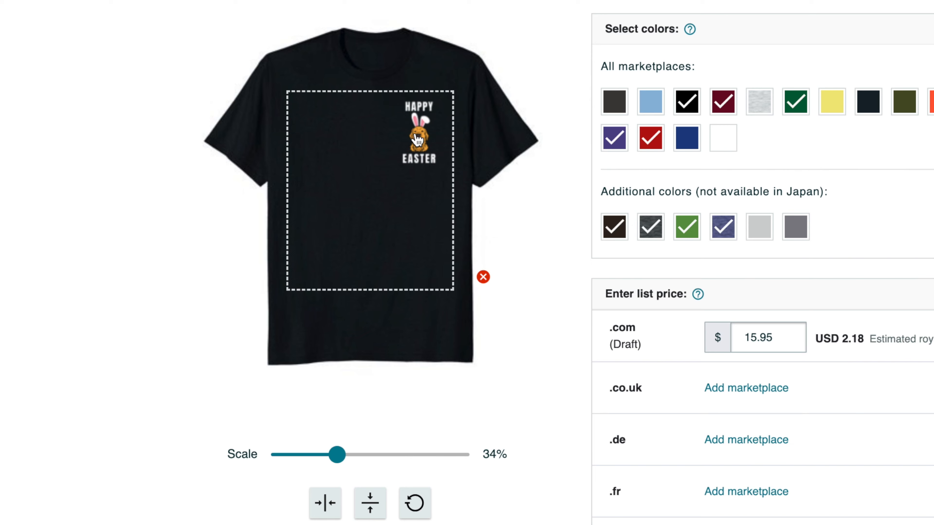
Scale the Standard t-shirt's artwork back to 100% and center it horizontally in the print area
{"action": "left_click_drag", "start_coordinate": [336, 455], "coordinate": [451, 453]}
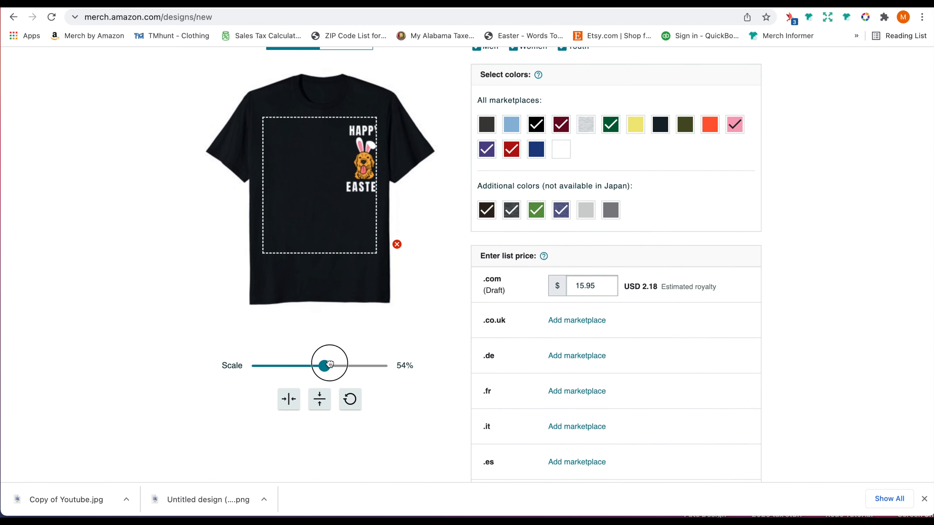
{"action": "left_click_drag", "start_coordinate": [375, 364], "coordinate": [387, 366]}
{"action": "left_click_drag", "start_coordinate": [368, 232], "coordinate": [299, 233]}
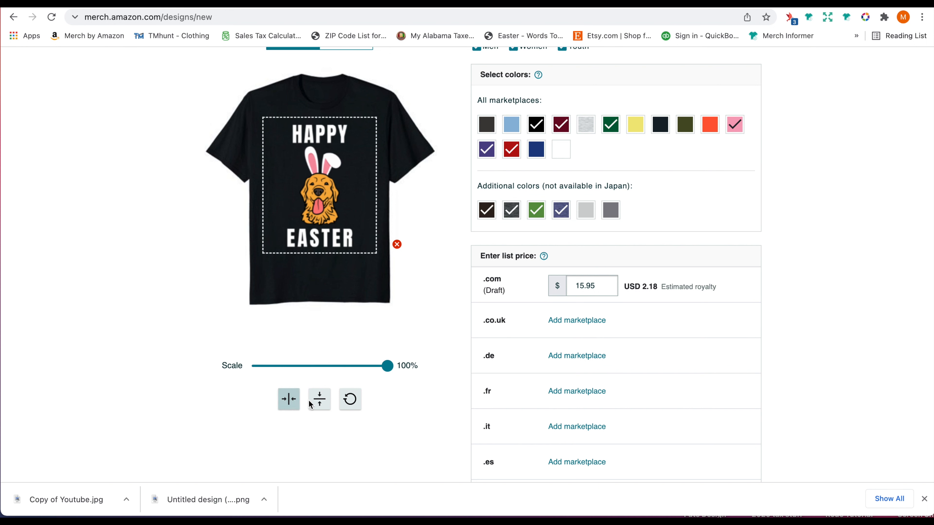
{"action": "left_click", "coordinate": [289, 396]}
Shift the full-size artwork toward the print area's left side twice, centering it horizontally after each move
{"action": "left_click_drag", "start_coordinate": [345, 222], "coordinate": [322, 222]}
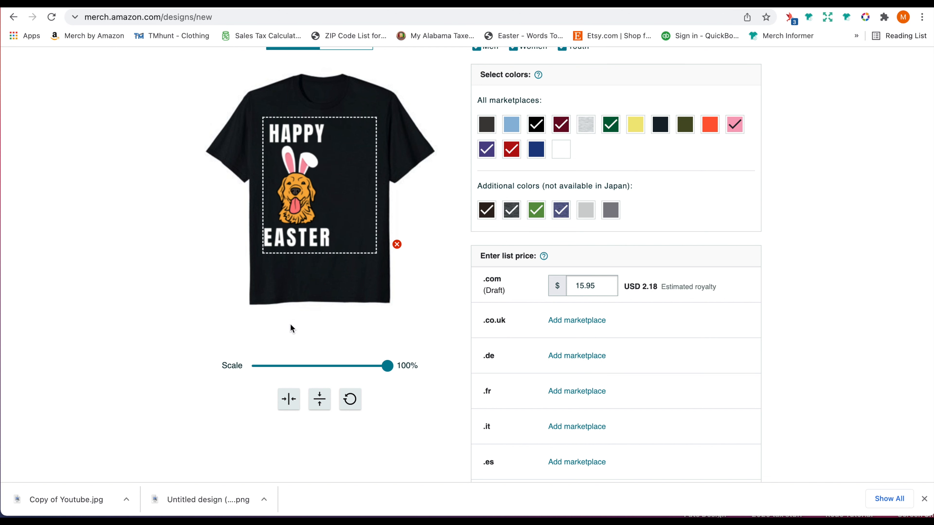
{"action": "left_click", "coordinate": [289, 399]}
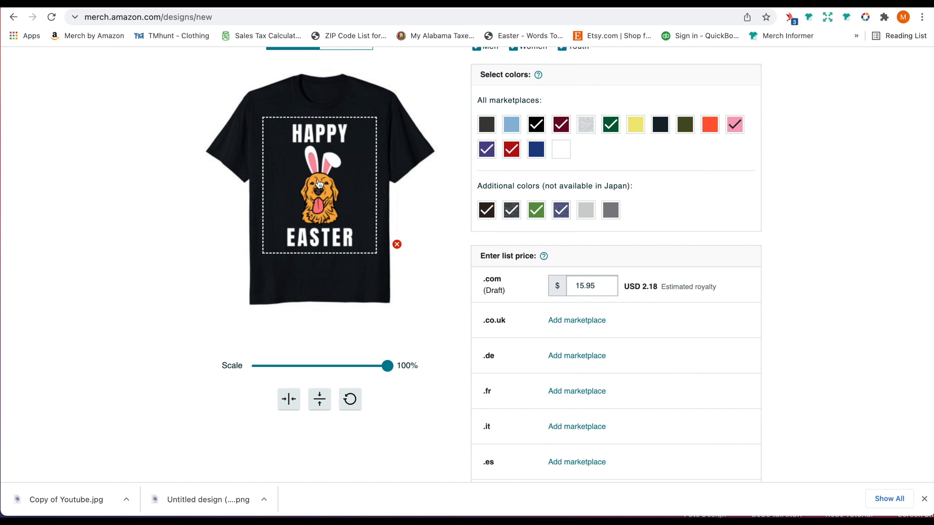
{"action": "left_click_drag", "start_coordinate": [309, 187], "coordinate": [301, 186]}
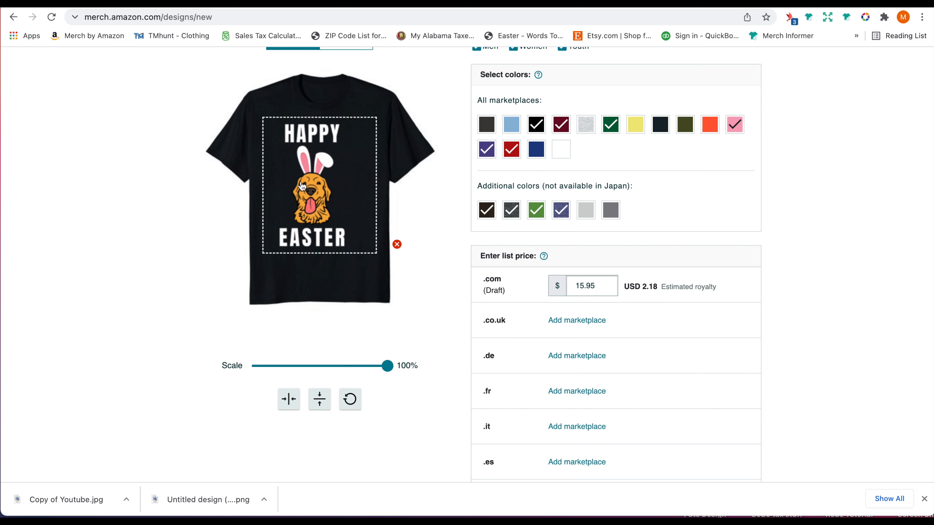
{"action": "left_click", "coordinate": [290, 401]}
Move the artwork below the print area's lower edge, center it vertically, and reset its placement
{"action": "left_click_drag", "start_coordinate": [325, 225], "coordinate": [327, 302]}
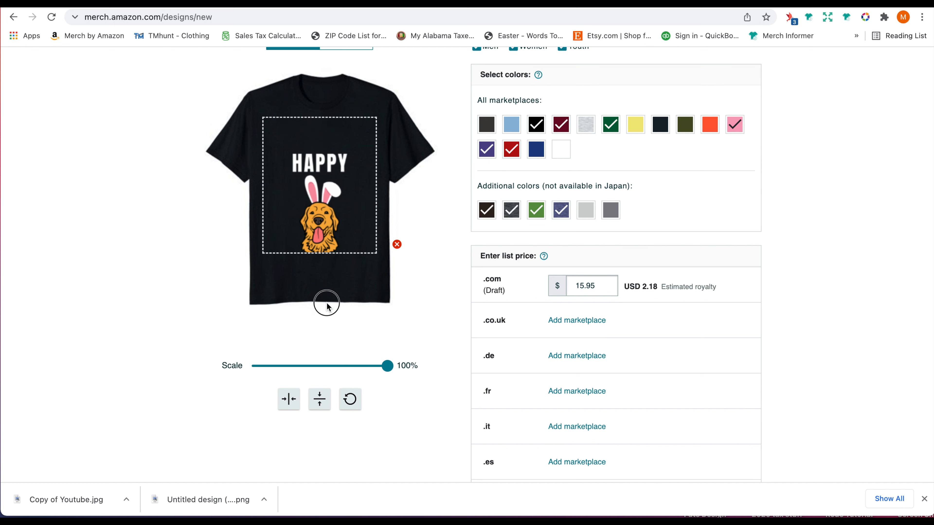
{"action": "left_click", "coordinate": [317, 402]}
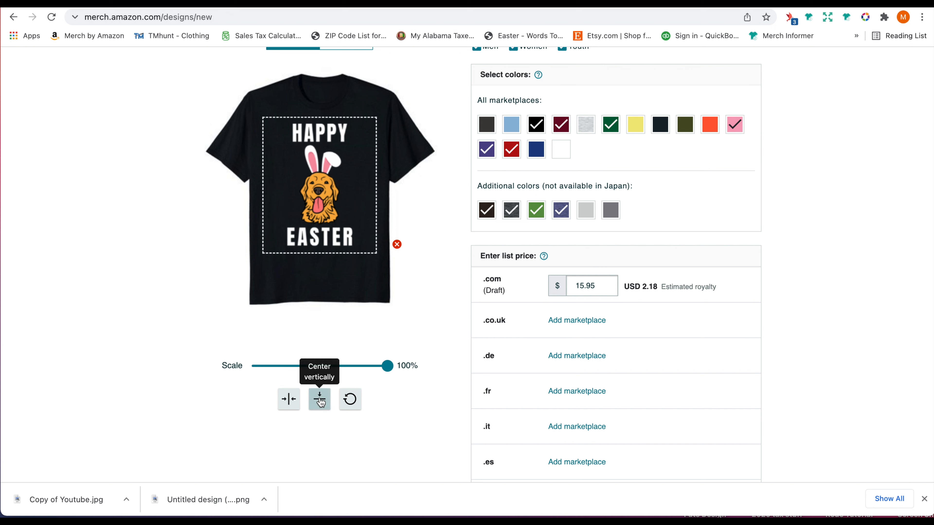
{"action": "left_click", "coordinate": [351, 399]}
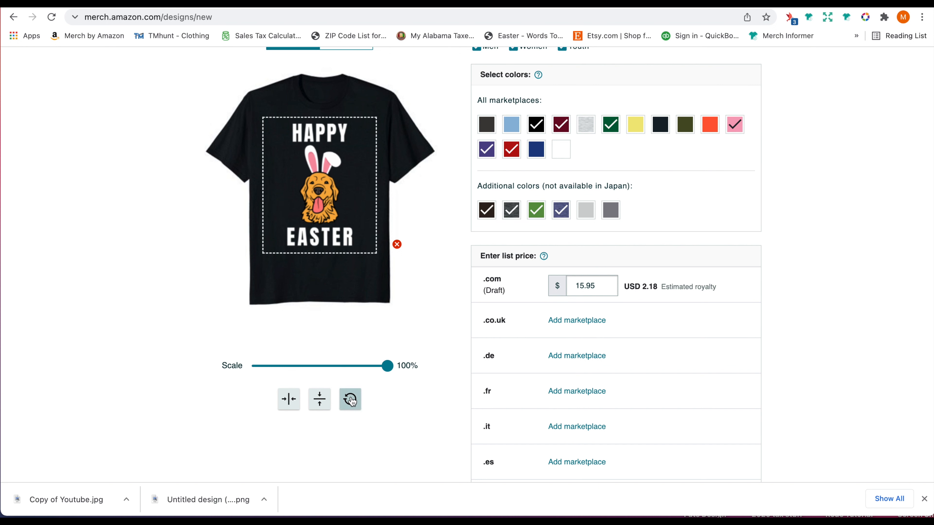
Shrink the Standard t-shirt's artwork to 44%, move it to the print area's upper-right corner, and reset it
{"action": "left_click_drag", "start_coordinate": [386, 365], "coordinate": [311, 365]}
{"action": "left_click", "coordinate": [308, 173]}
{"action": "left_click_drag", "start_coordinate": [308, 173], "coordinate": [346, 178]}
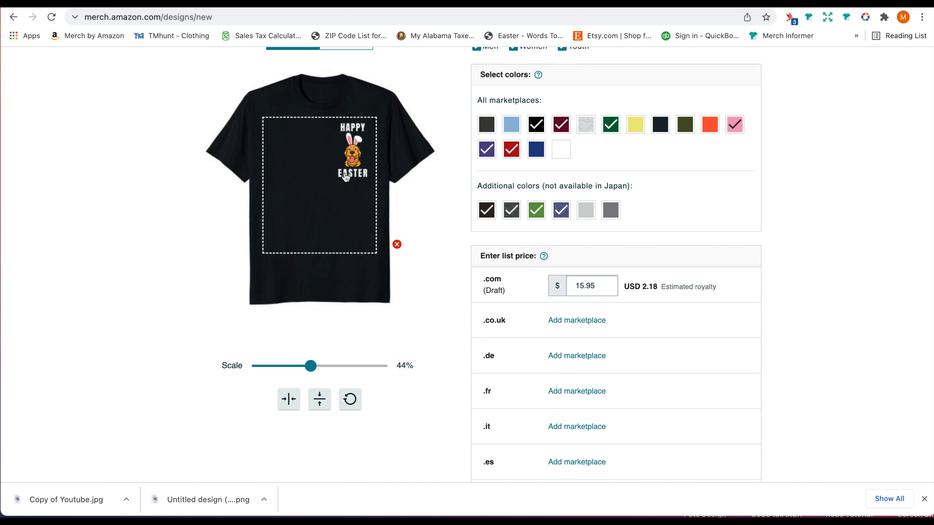
{"action": "left_click", "coordinate": [350, 401]}
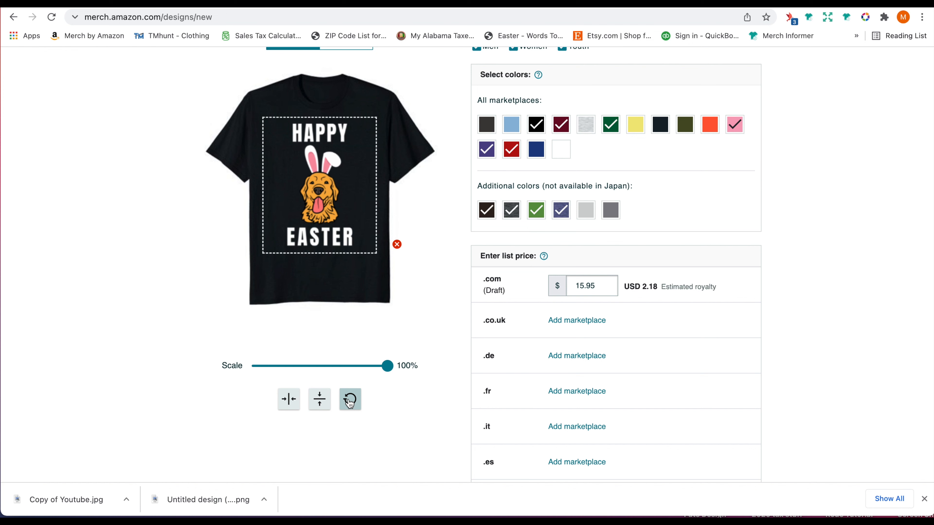
Open the Premium t-shirt's details and check its artwork placement, fit types, colors and list price
{"action": "scroll", "coordinate": [324, 350], "scroll_direction": "up", "scroll_amount": 5}
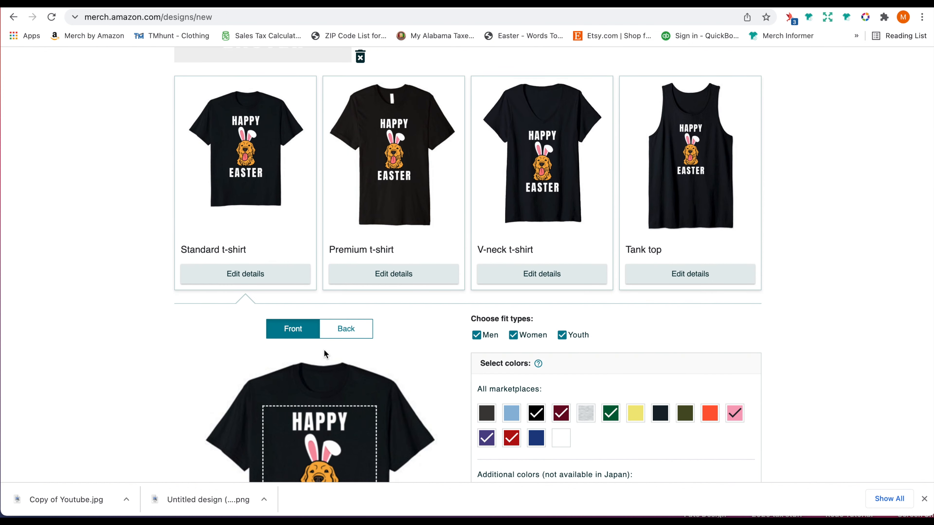
{"action": "scroll", "coordinate": [324, 352], "scroll_direction": "down", "scroll_amount": 1}
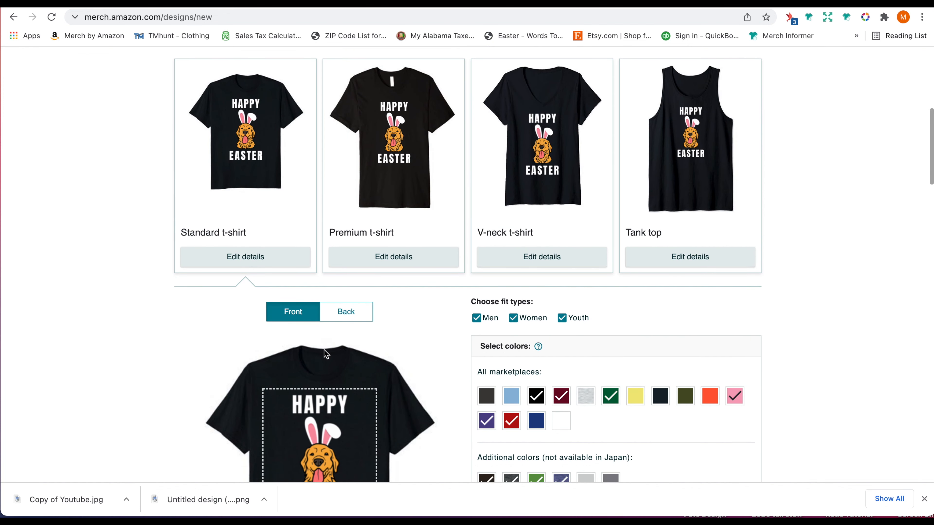
{"action": "left_click", "coordinate": [442, 159]}
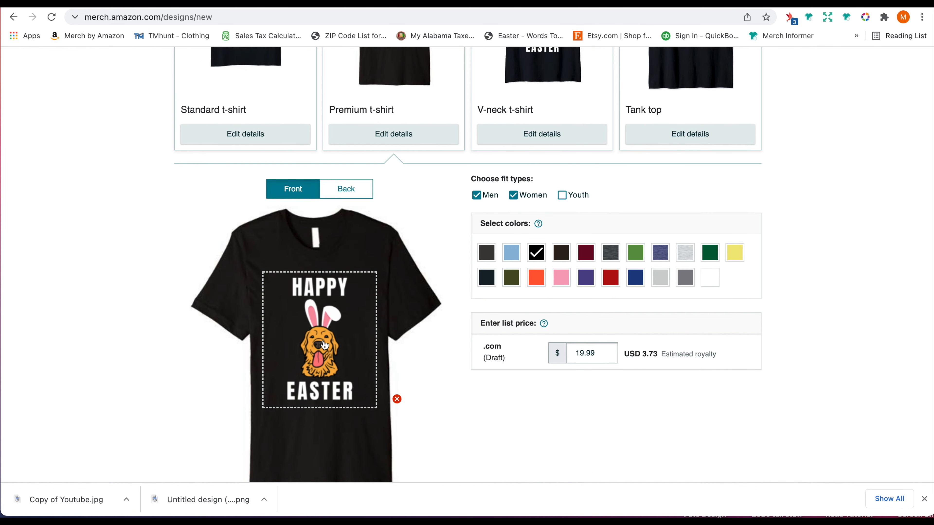
{"action": "scroll", "coordinate": [324, 345], "scroll_direction": "up", "scroll_amount": 3}
Open the V-neck t-shirt's details, scale its artwork to 83% and shift it back to the horizontal middle
{"action": "left_click", "coordinate": [529, 224]}
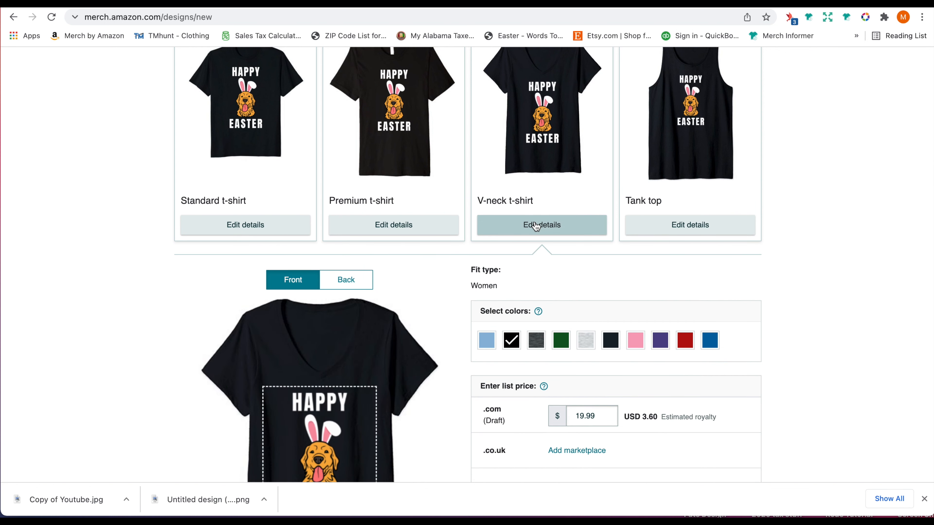
{"action": "scroll", "coordinate": [348, 302], "scroll_direction": "down", "scroll_amount": 1}
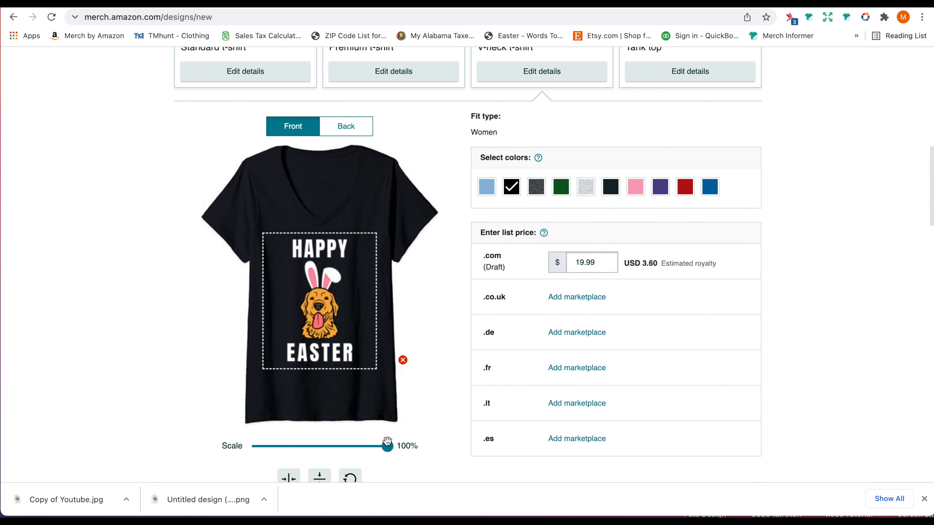
{"action": "left_click_drag", "start_coordinate": [390, 447], "coordinate": [364, 442]}
{"action": "left_click_drag", "start_coordinate": [320, 277], "coordinate": [331, 276]}
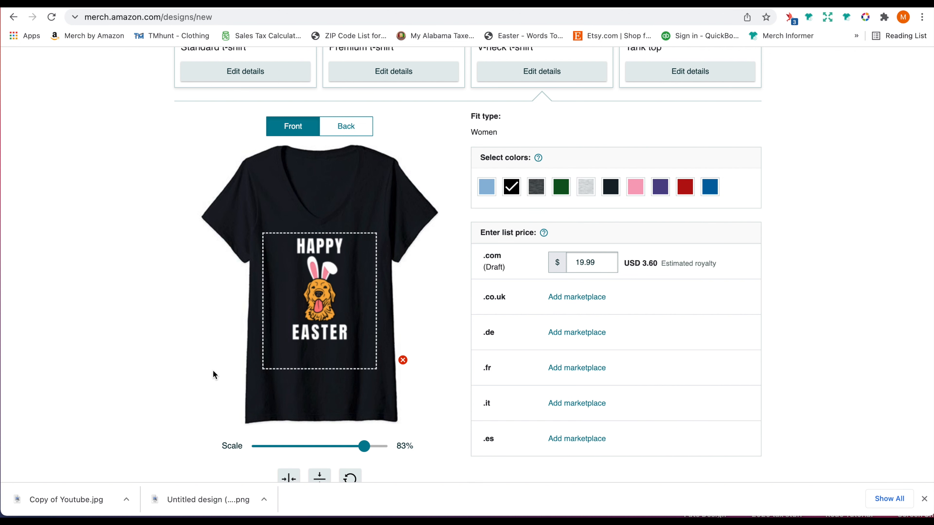
Open the Tank top's details and adjust the artwork scale, leaving it at 100%
{"action": "scroll", "coordinate": [212, 370], "scroll_direction": "up", "scroll_amount": 5}
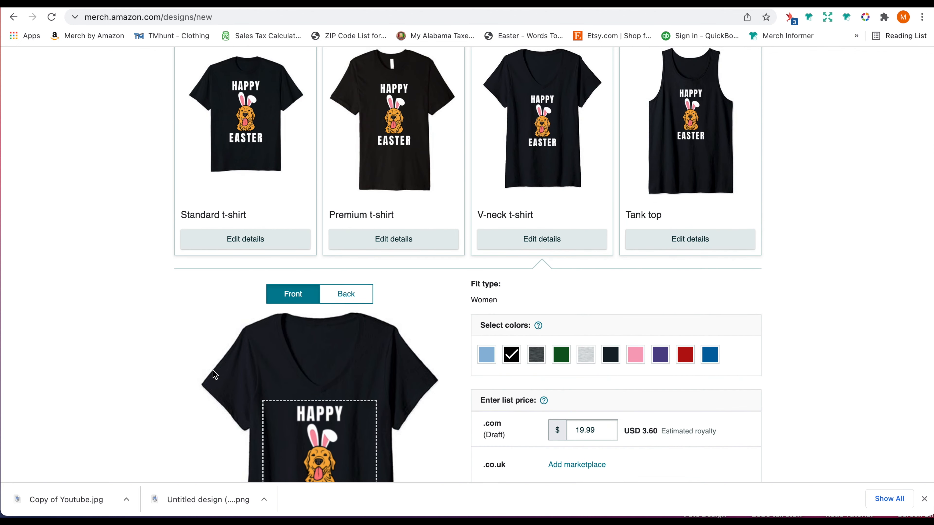
{"action": "left_click", "coordinate": [699, 203]}
{"action": "scroll", "coordinate": [698, 203], "scroll_direction": "down", "scroll_amount": 5}
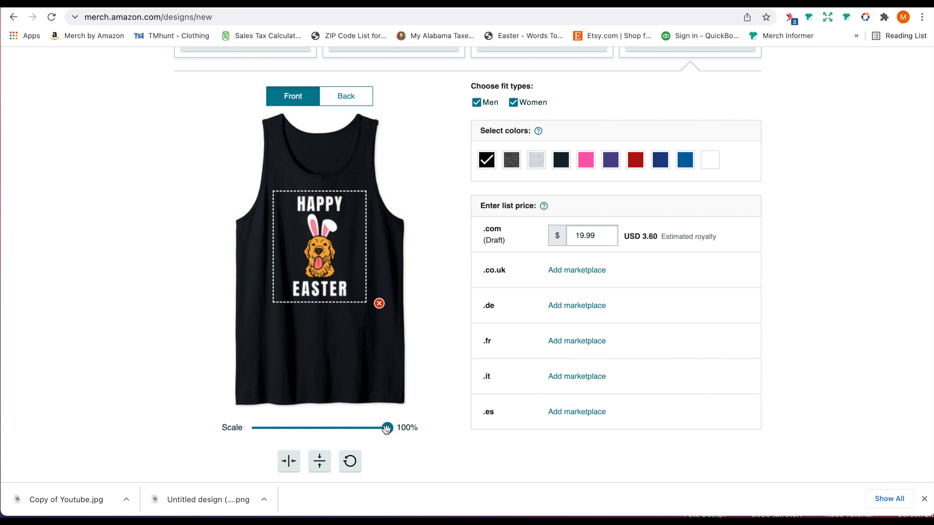
{"action": "left_click_drag", "start_coordinate": [381, 426], "coordinate": [415, 433]}
{"action": "mouse_move", "coordinate": [387, 428]}
{"action": "left_mouse_down"}
{"action": "mouse_move", "coordinate": [415, 428]}
{"action": "mouse_move", "coordinate": [390, 429]}
{"action": "left_mouse_up"}
{"action": "scroll", "coordinate": [324, 254], "scroll_direction": "up", "scroll_amount": 5}
{"action": "scroll", "coordinate": [229, 178], "scroll_direction": "down", "scroll_amount": 6}
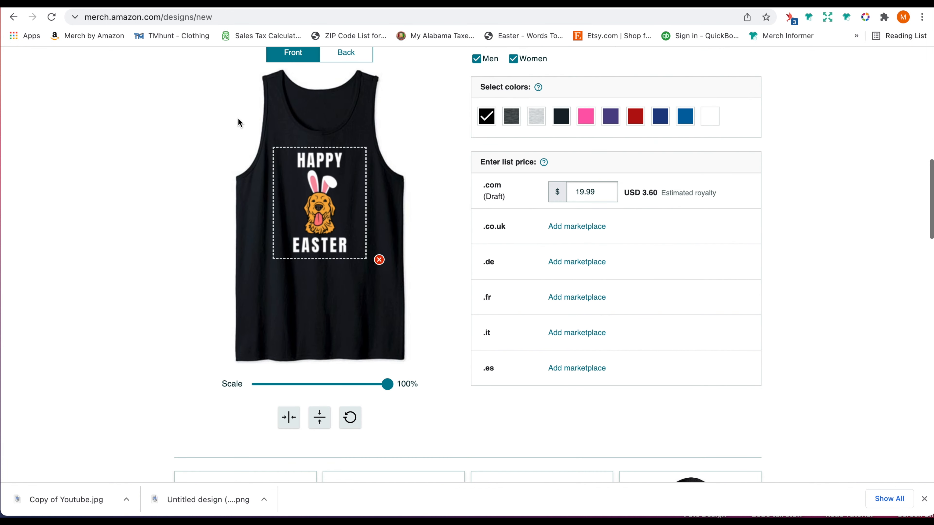
Slightly reduce the Tank top artwork's scale, center it horizontally and vertically, and close the product's details
{"action": "left_click_drag", "start_coordinate": [387, 384], "coordinate": [381, 384]}
{"action": "left_click", "coordinate": [289, 417]}
{"action": "left_click", "coordinate": [320, 418]}
{"action": "scroll", "coordinate": [288, 334], "scroll_direction": "up", "scroll_amount": 5}
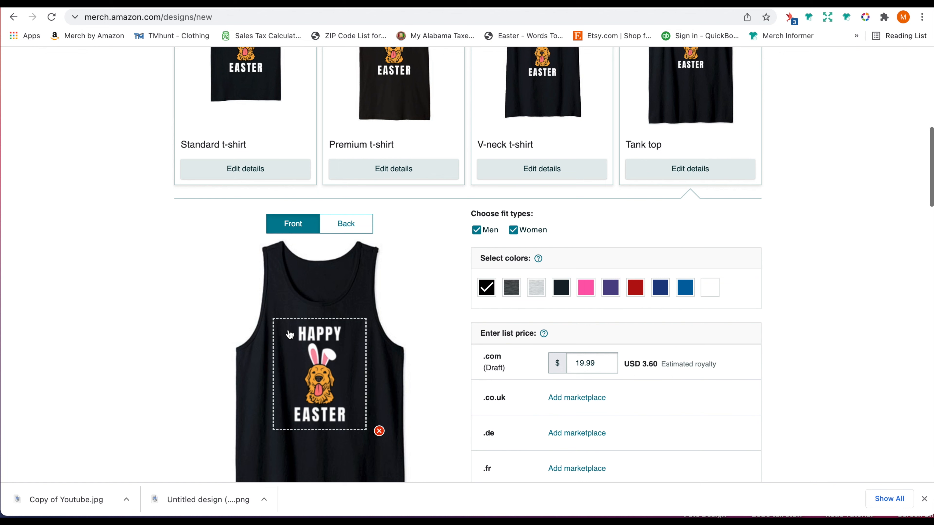
{"action": "left_click", "coordinate": [629, 172]}
Open the Long sleeve t-shirt's details and keep its artwork at the full 100% scale
{"action": "scroll", "coordinate": [308, 211], "scroll_direction": "down", "scroll_amount": 3}
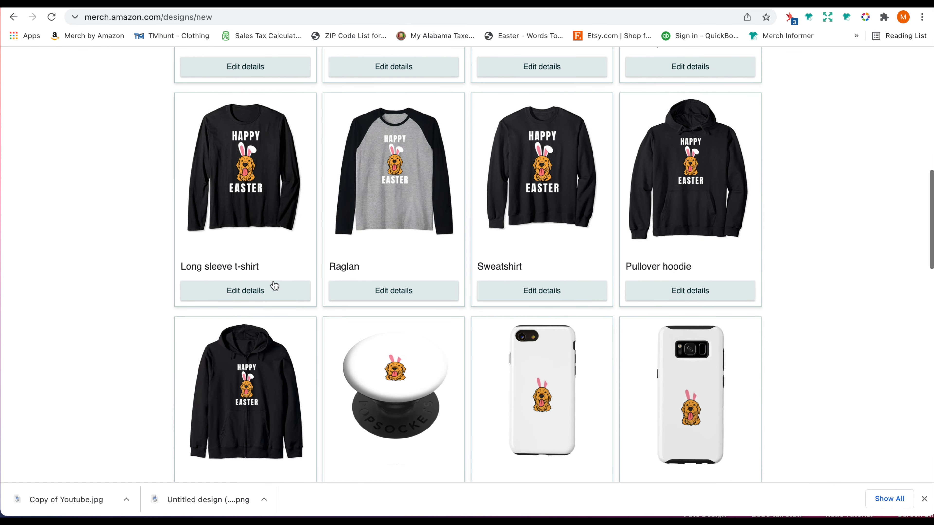
{"action": "left_click", "coordinate": [273, 291]}
{"action": "scroll", "coordinate": [274, 291], "scroll_direction": "down", "scroll_amount": 5}
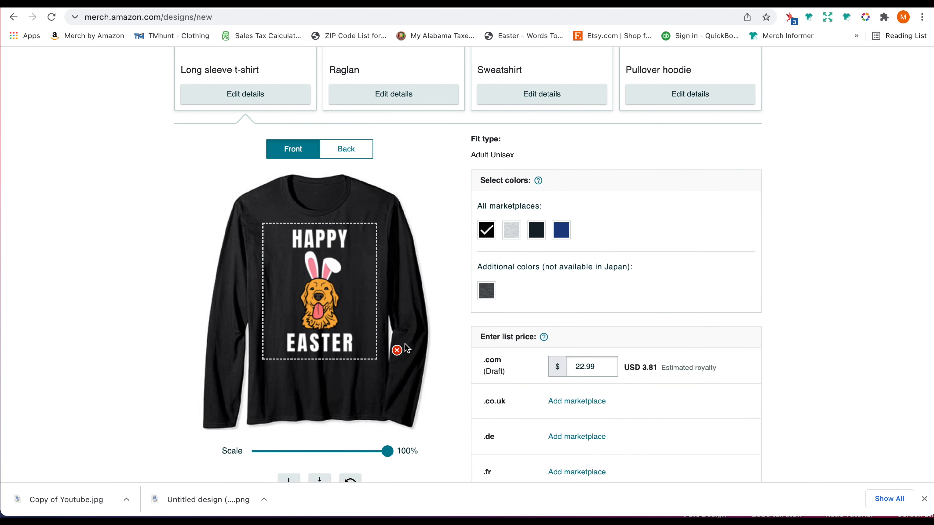
{"action": "left_click_drag", "start_coordinate": [385, 456], "coordinate": [415, 460]}
Open the Raglan's details, scale its artwork to 95% and nudge it toward the middle of the print area
{"action": "scroll", "coordinate": [326, 339], "scroll_direction": "up", "scroll_amount": 3}
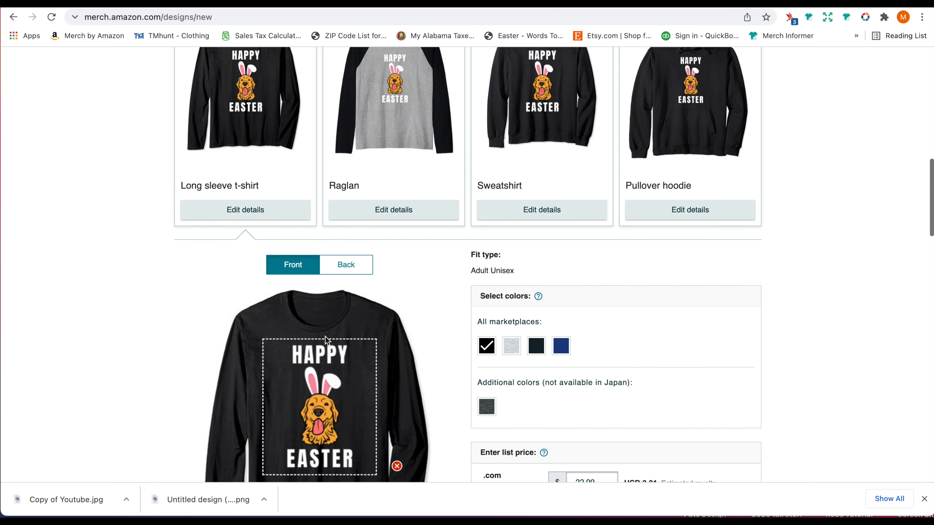
{"action": "left_click", "coordinate": [400, 205]}
{"action": "scroll", "coordinate": [401, 205], "scroll_direction": "down", "scroll_amount": 5}
{"action": "left_click_drag", "start_coordinate": [389, 404], "coordinate": [381, 403]}
{"action": "left_click", "coordinate": [320, 225]}
{"action": "left_click_drag", "start_coordinate": [320, 224], "coordinate": [323, 225]}
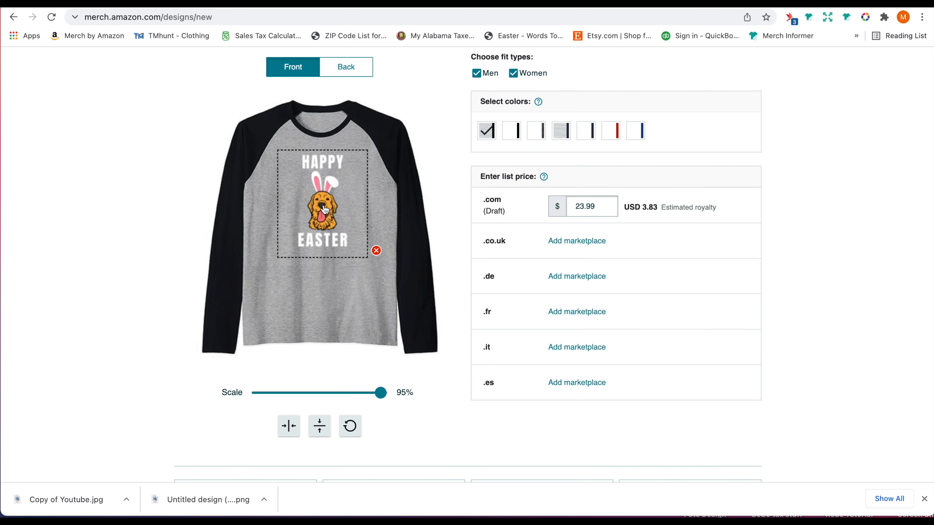
Open the Sweatshirt's details, scale its artwork to 90% and center it horizontally
{"action": "scroll", "coordinate": [318, 237], "scroll_direction": "up", "scroll_amount": 2}
{"action": "scroll", "coordinate": [558, 209], "scroll_direction": "up", "scroll_amount": 6}
{"action": "left_click", "coordinate": [542, 268]}
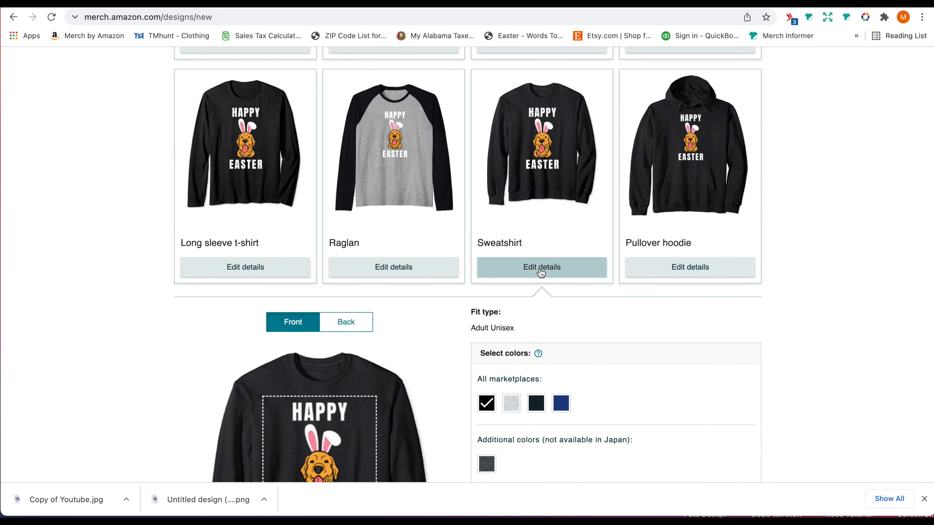
{"action": "scroll", "coordinate": [539, 272], "scroll_direction": "down", "scroll_amount": 6}
{"action": "mouse_move", "coordinate": [386, 430]}
{"action": "left_mouse_down"}
{"action": "mouse_move", "coordinate": [344, 429]}
{"action": "mouse_move", "coordinate": [374, 429]}
{"action": "left_mouse_up"}
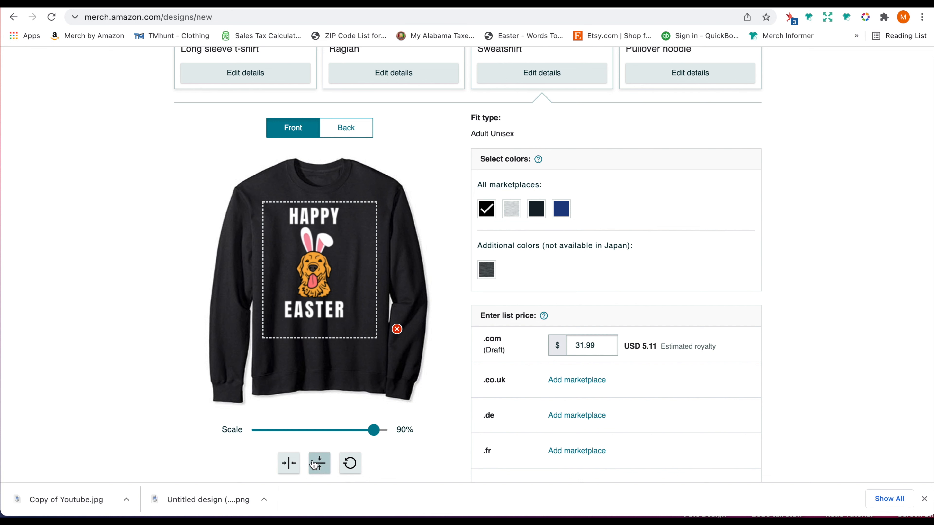
{"action": "left_click", "coordinate": [297, 464]}
Open the Pullover hoodie's details, set its artwork scale to 77% and center it vertically
{"action": "scroll", "coordinate": [646, 221], "scroll_direction": "up", "scroll_amount": 4}
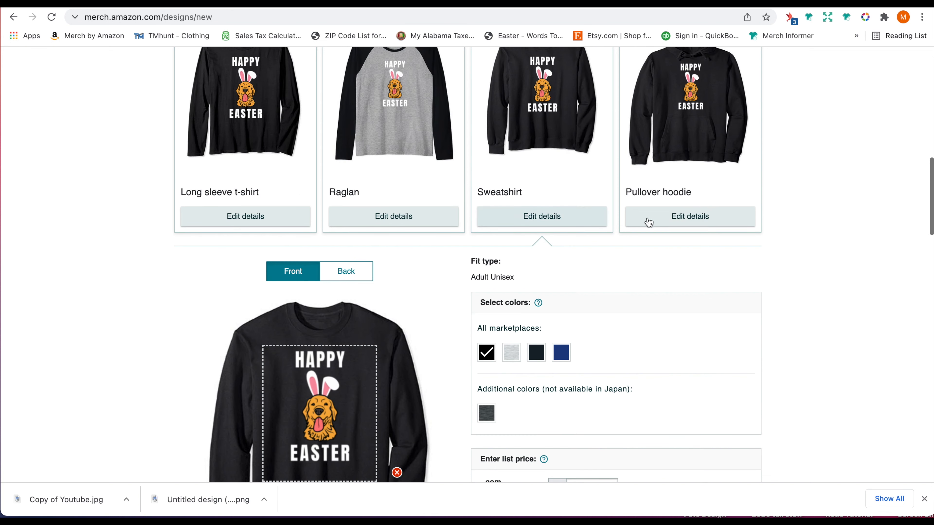
{"action": "left_click", "coordinate": [643, 216]}
{"action": "scroll", "coordinate": [697, 217], "scroll_direction": "down", "scroll_amount": 4}
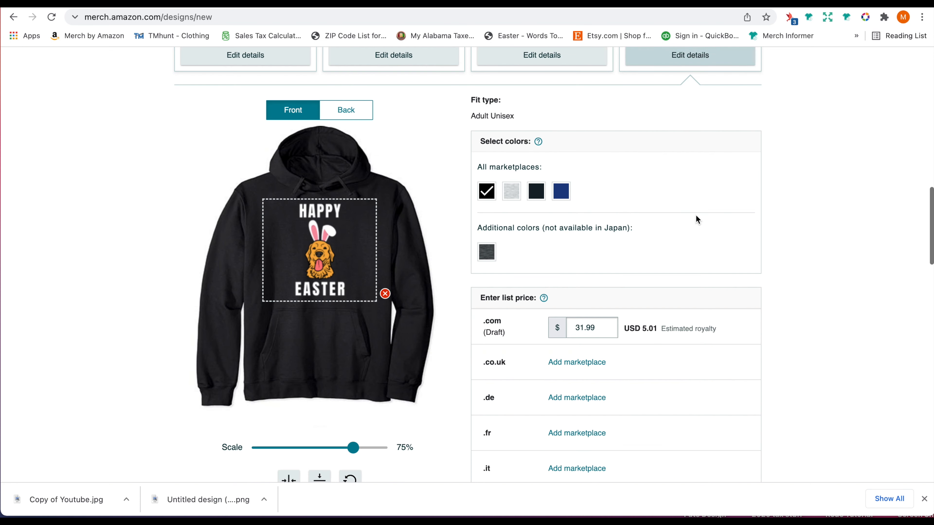
{"action": "left_click", "coordinate": [354, 448]}
{"action": "mouse_move", "coordinate": [355, 448]}
{"action": "left_mouse_down"}
{"action": "mouse_move", "coordinate": [402, 452]}
{"action": "mouse_move", "coordinate": [356, 447]}
{"action": "left_mouse_up"}
{"action": "scroll", "coordinate": [312, 478], "scroll_direction": "down", "scroll_amount": 1}
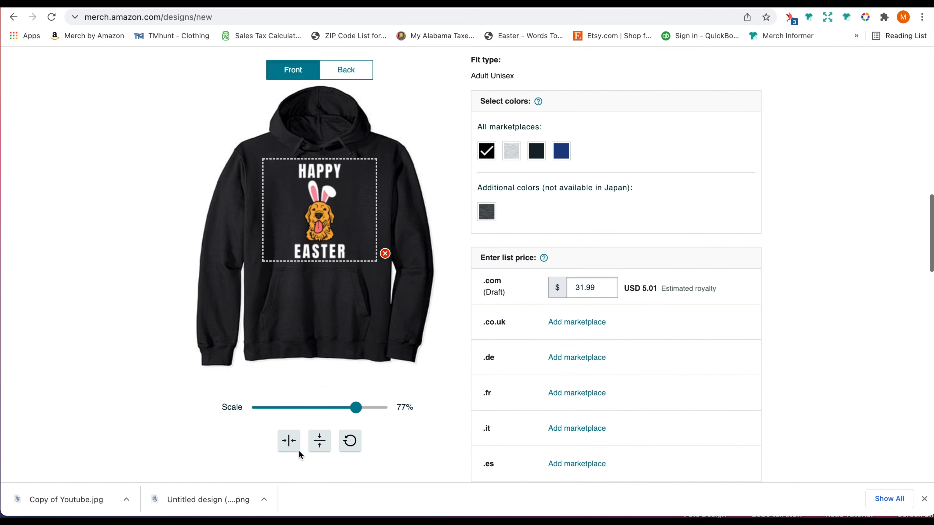
{"action": "left_click", "coordinate": [319, 441]}
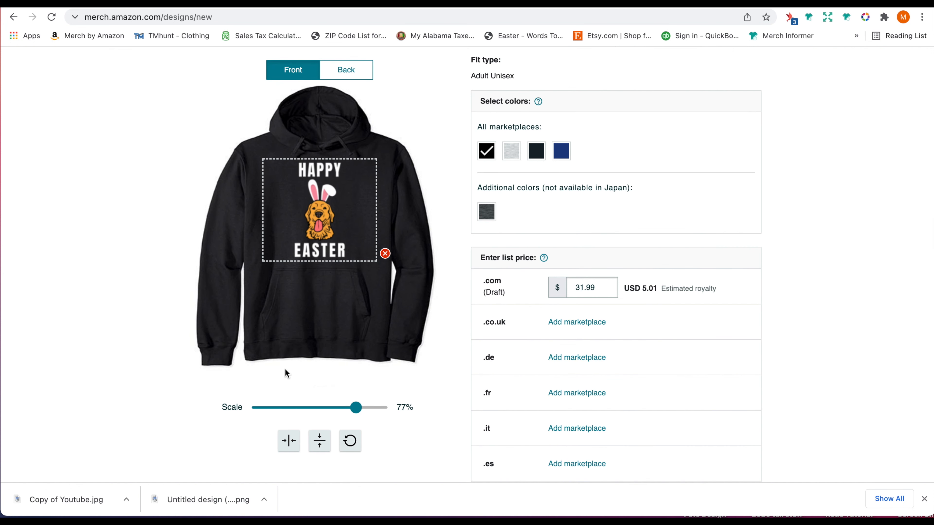
Open the PopSockets grip's details, nudge its artwork slightly upward and set the background color to black
{"action": "scroll", "coordinate": [285, 369], "scroll_direction": "down", "scroll_amount": 10}
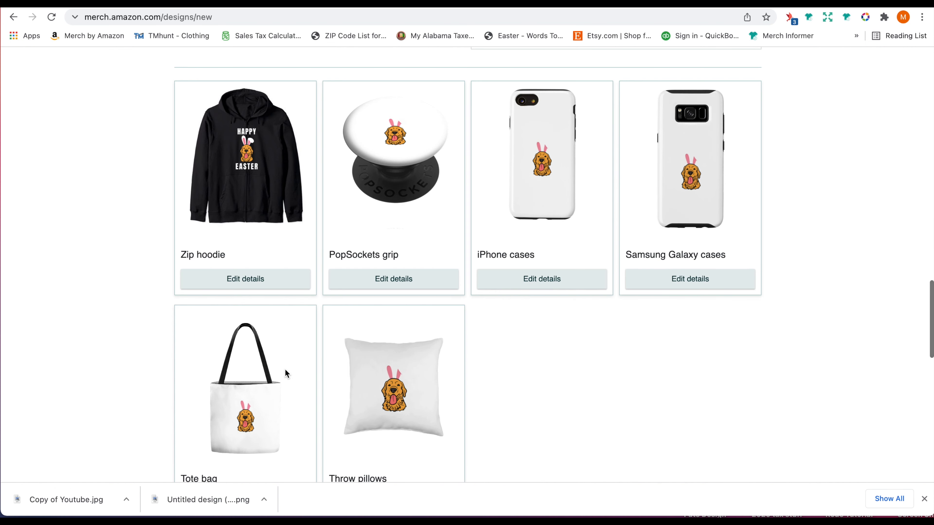
{"action": "left_click", "coordinate": [381, 285]}
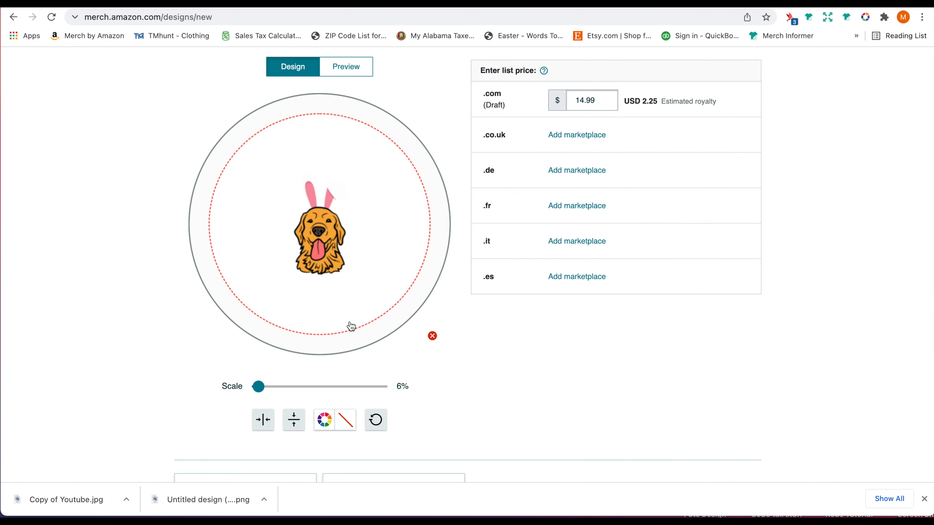
{"action": "mouse_move", "coordinate": [324, 219]}
{"action": "left_mouse_down"}
{"action": "mouse_move", "coordinate": [304, 220]}
{"action": "mouse_move", "coordinate": [323, 212]}
{"action": "left_mouse_up"}
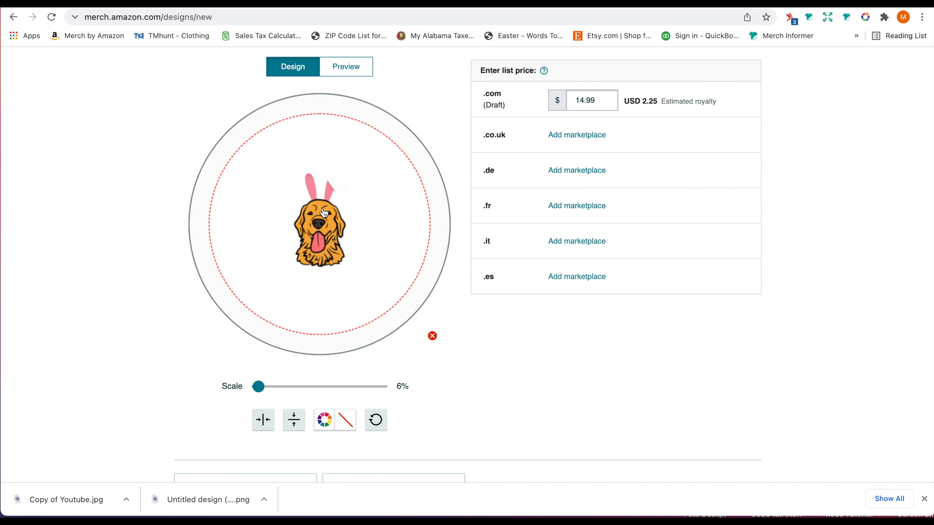
{"action": "scroll", "coordinate": [324, 212], "scroll_direction": "down", "scroll_amount": 1}
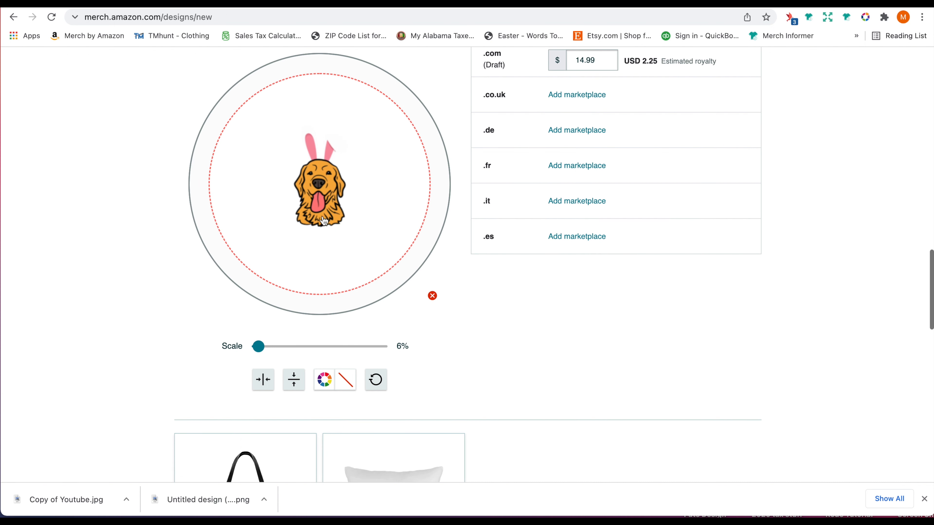
{"action": "left_click", "coordinate": [324, 380]}
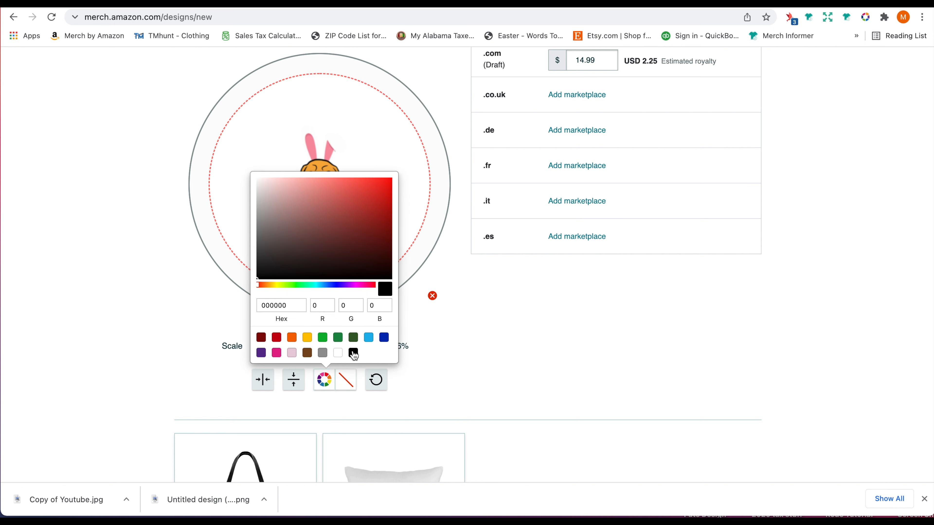
{"action": "left_click", "coordinate": [354, 354]}
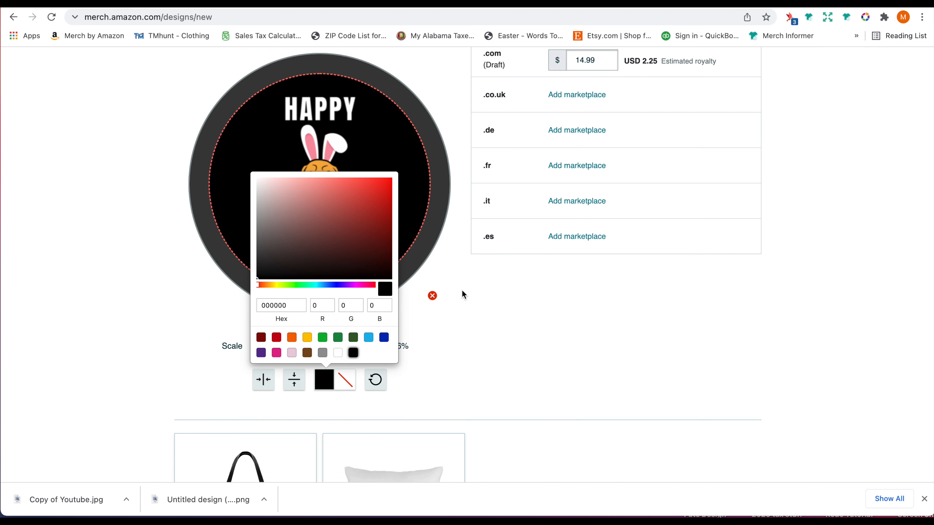
{"action": "left_click", "coordinate": [422, 203]}
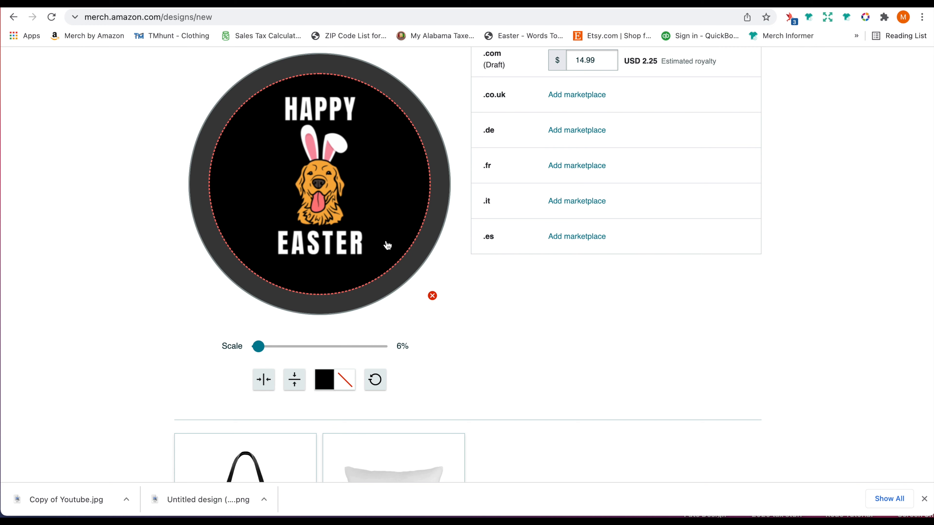
Try the PopSockets artwork at 13% and 8% scale, repositioning it within the circular print area
{"action": "scroll", "coordinate": [388, 246], "scroll_direction": "up", "scroll_amount": 1}
{"action": "scroll", "coordinate": [293, 223], "scroll_direction": "up", "scroll_amount": 3}
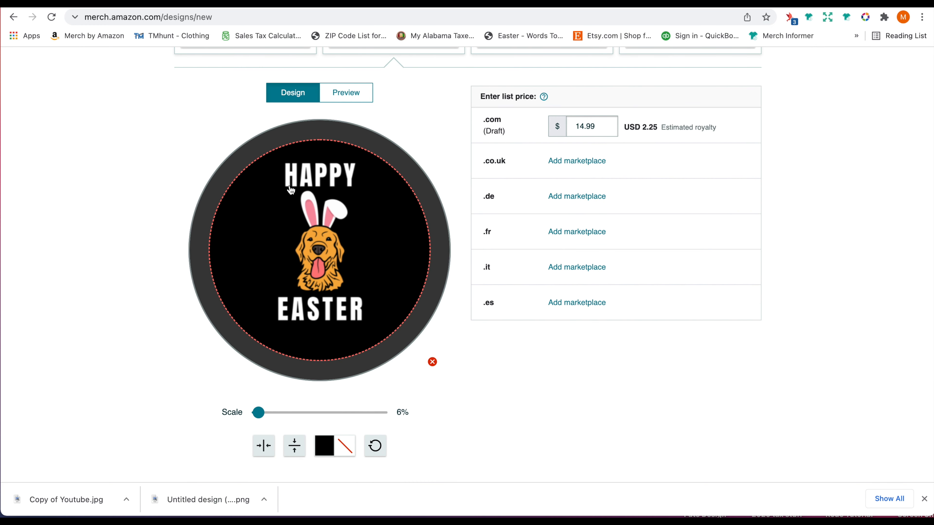
{"action": "scroll", "coordinate": [273, 226], "scroll_direction": "down", "scroll_amount": 4}
{"action": "scroll", "coordinate": [273, 225], "scroll_direction": "up", "scroll_amount": 3}
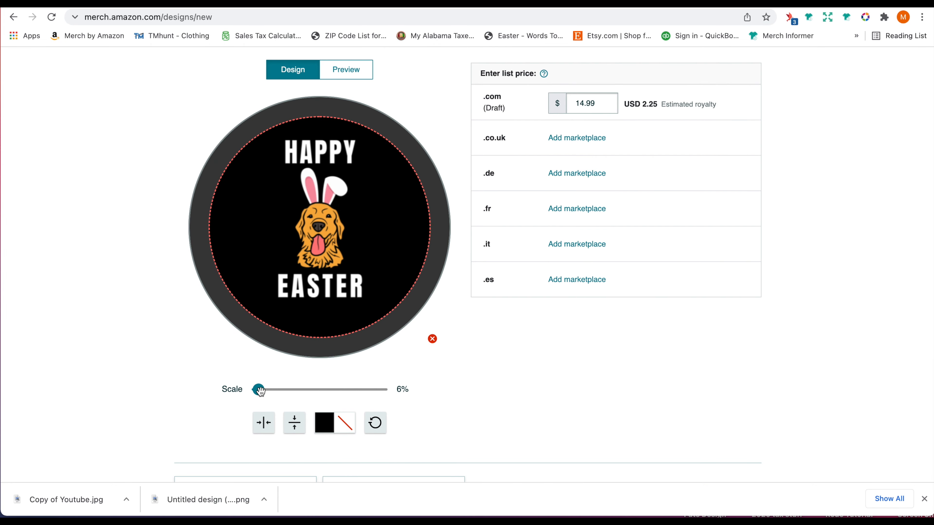
{"action": "mouse_move", "coordinate": [260, 391]}
{"action": "left_mouse_down"}
{"action": "mouse_move", "coordinate": [279, 391]}
{"action": "mouse_move", "coordinate": [257, 390]}
{"action": "mouse_move", "coordinate": [268, 389]}
{"action": "left_mouse_up"}
{"action": "double_click", "coordinate": [410, 392]}
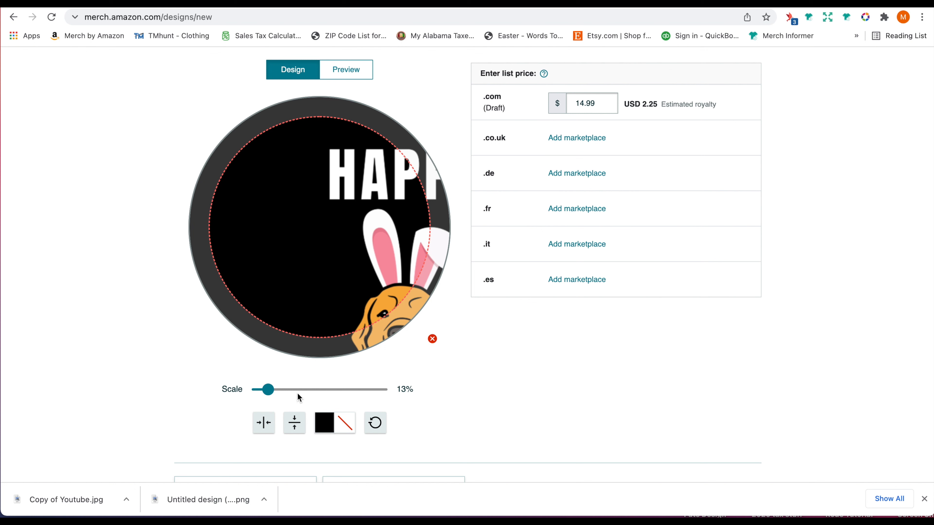
{"action": "left_click_drag", "start_coordinate": [268, 389], "coordinate": [260, 389]}
{"action": "left_click_drag", "start_coordinate": [327, 268], "coordinate": [317, 259]}
{"action": "left_click_drag", "start_coordinate": [259, 390], "coordinate": [260, 390]}
{"action": "left_click_drag", "start_coordinate": [335, 260], "coordinate": [321, 250]}
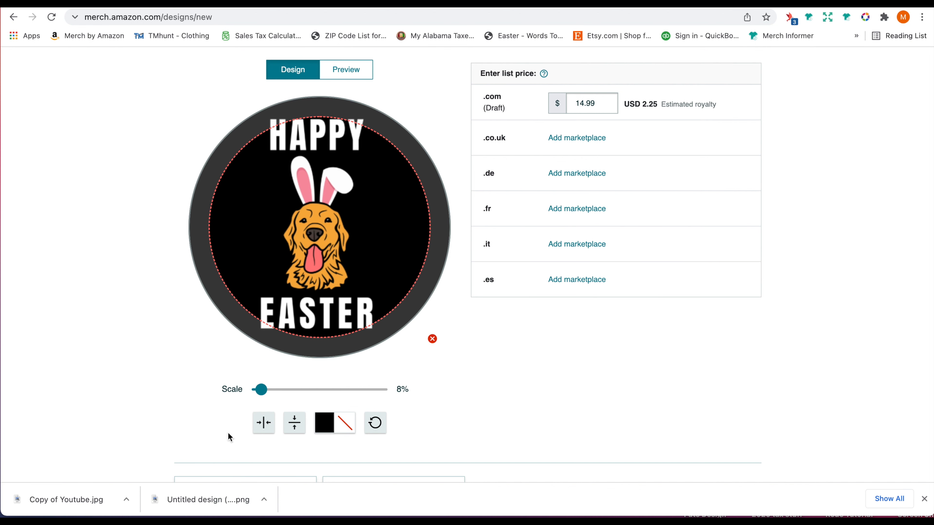
Set the PopSockets artwork scale to 7%, center it horizontally and vertically, and preview the grip
{"action": "left_click_drag", "start_coordinate": [260, 390], "coordinate": [260, 390]}
{"action": "left_click_drag", "start_coordinate": [320, 254], "coordinate": [333, 263]}
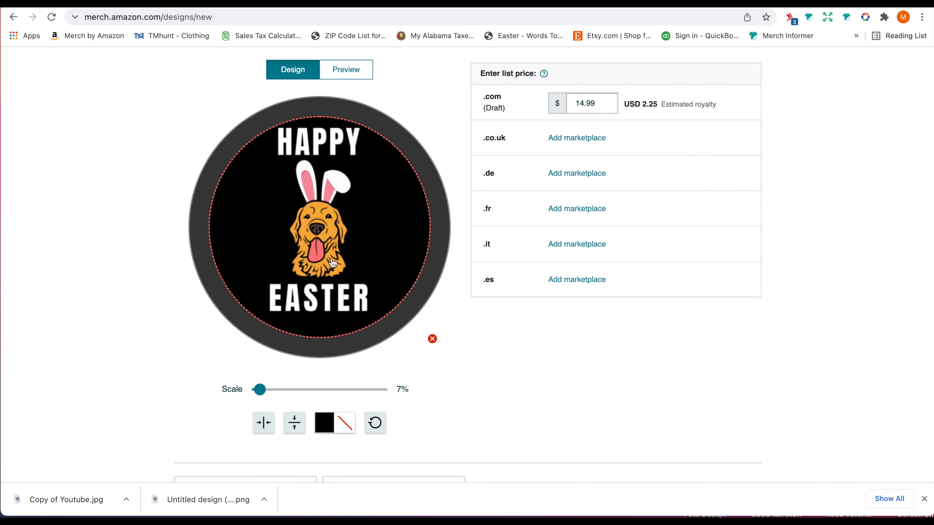
{"action": "left_click", "coordinate": [263, 424]}
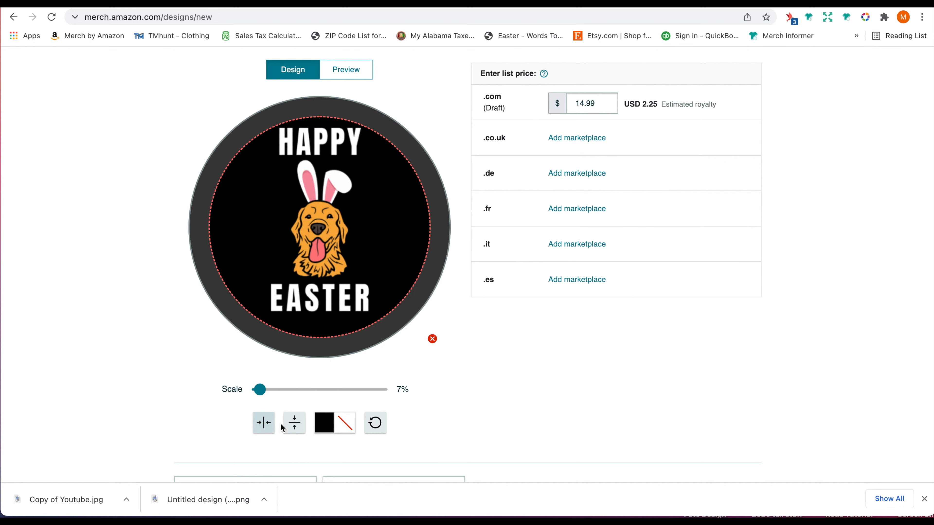
{"action": "left_click", "coordinate": [294, 423]}
{"action": "left_click", "coordinate": [515, 370]}
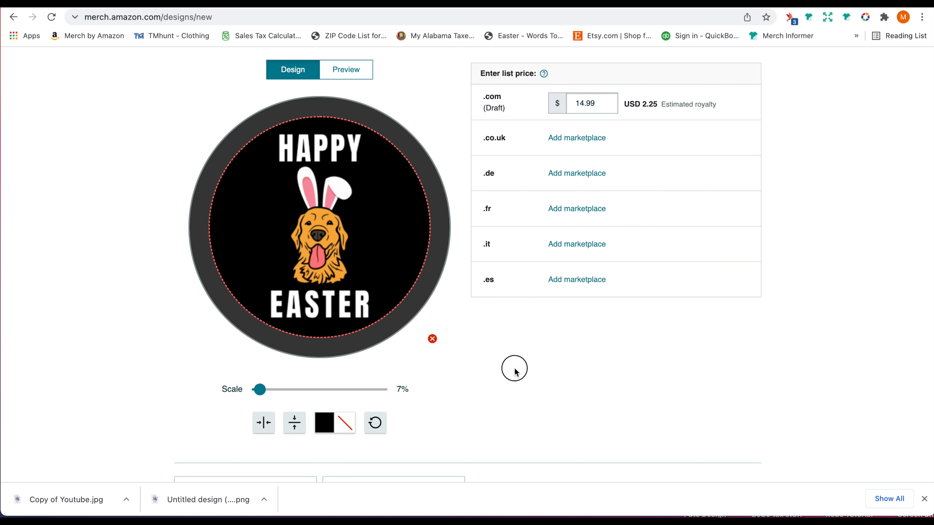
{"action": "left_click", "coordinate": [338, 75]}
Open the iPhone cases' details and set the background to purple after trying pink
{"action": "scroll", "coordinate": [302, 170], "scroll_direction": "up", "scroll_amount": 5}
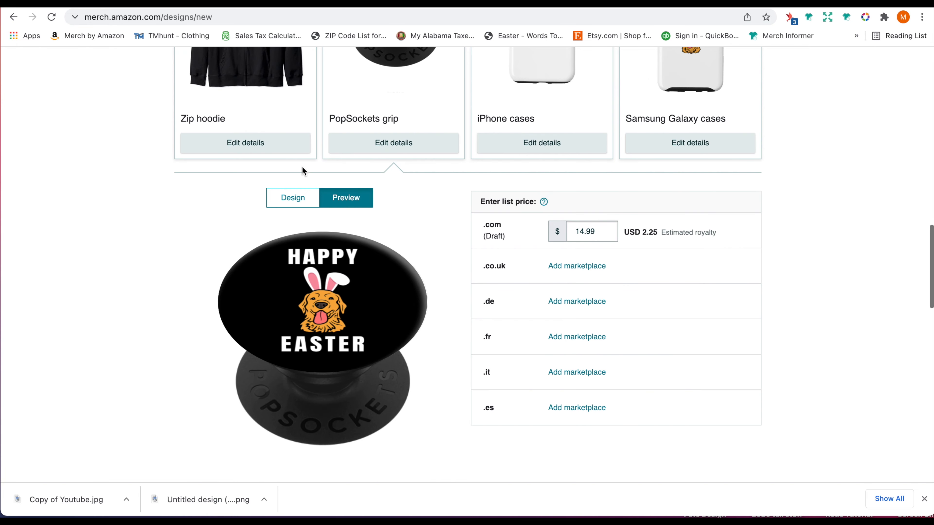
{"action": "left_click", "coordinate": [503, 221]}
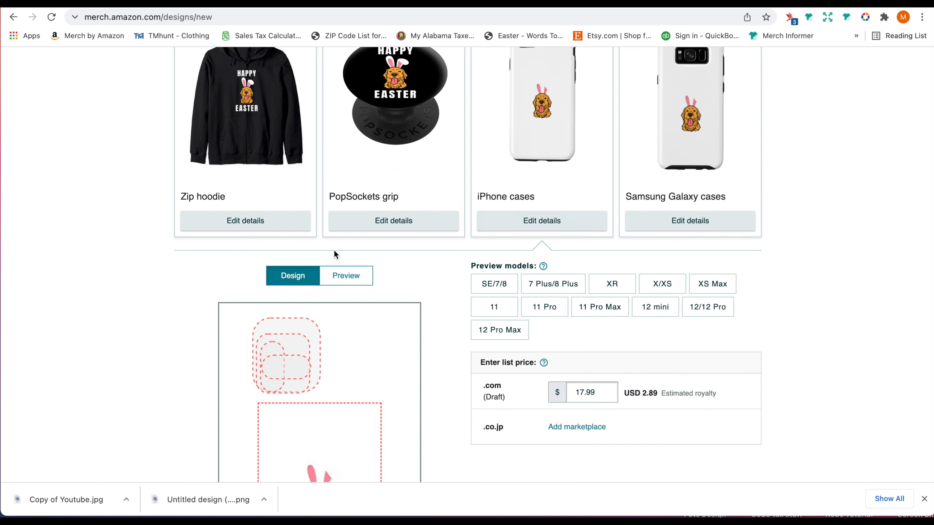
{"action": "scroll", "coordinate": [334, 255], "scroll_direction": "down", "scroll_amount": 5}
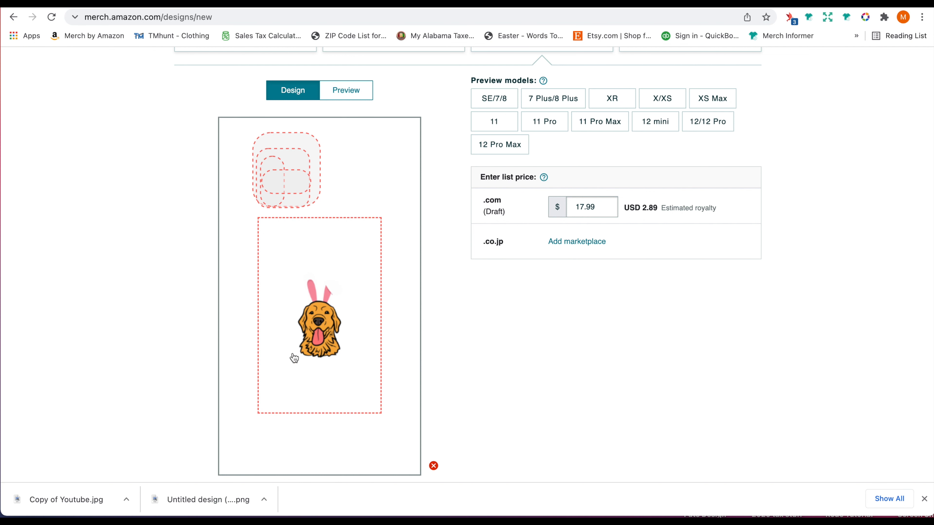
{"action": "scroll", "coordinate": [281, 246], "scroll_direction": "down", "scroll_amount": 3}
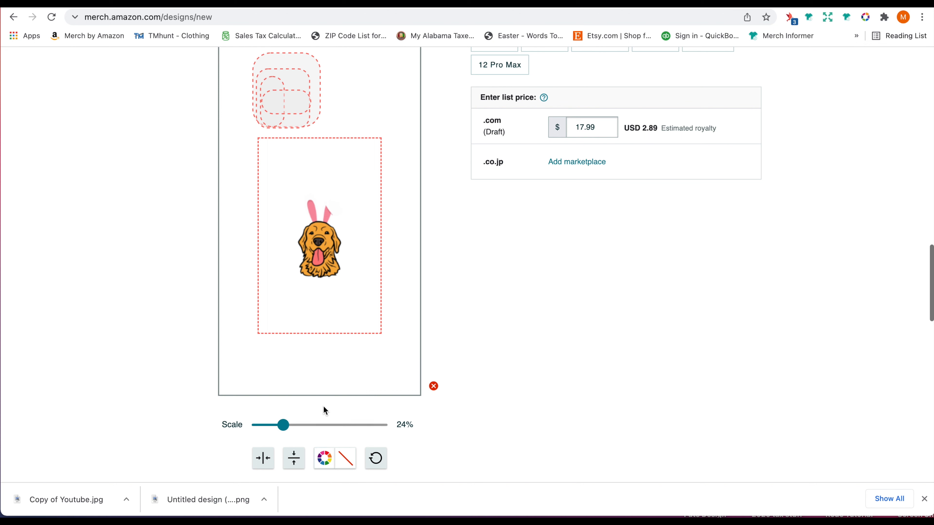
{"action": "scroll", "coordinate": [329, 257], "scroll_direction": "down", "scroll_amount": 1}
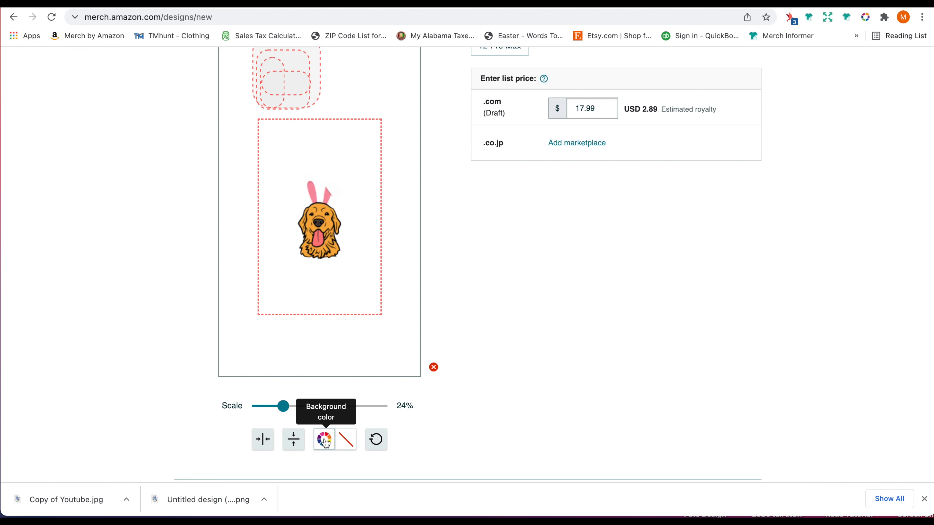
{"action": "left_click", "coordinate": [324, 441]}
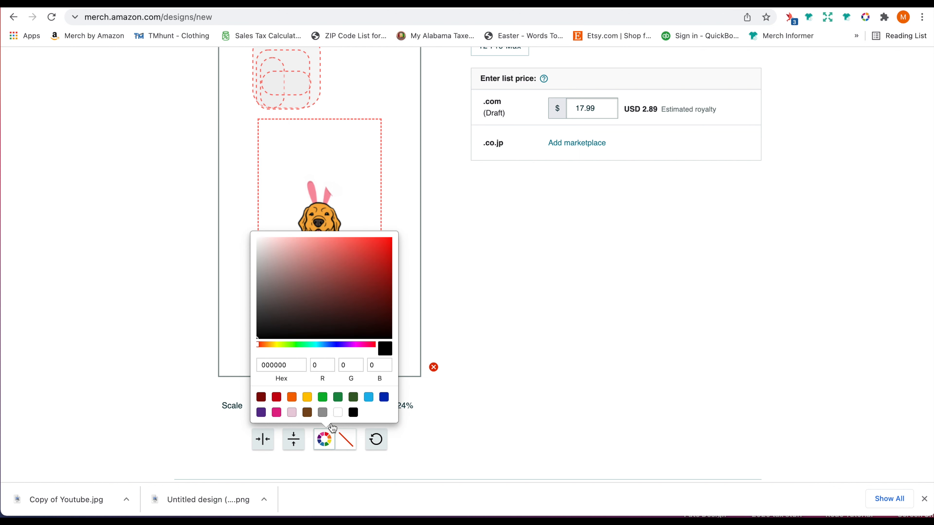
{"action": "left_click", "coordinate": [276, 414]}
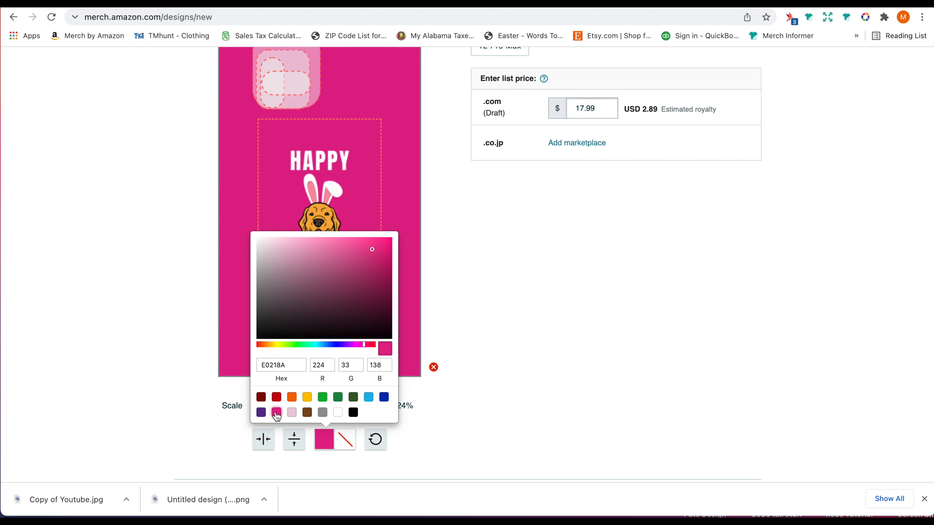
{"action": "left_click", "coordinate": [261, 413]}
{"action": "left_click", "coordinate": [189, 300]}
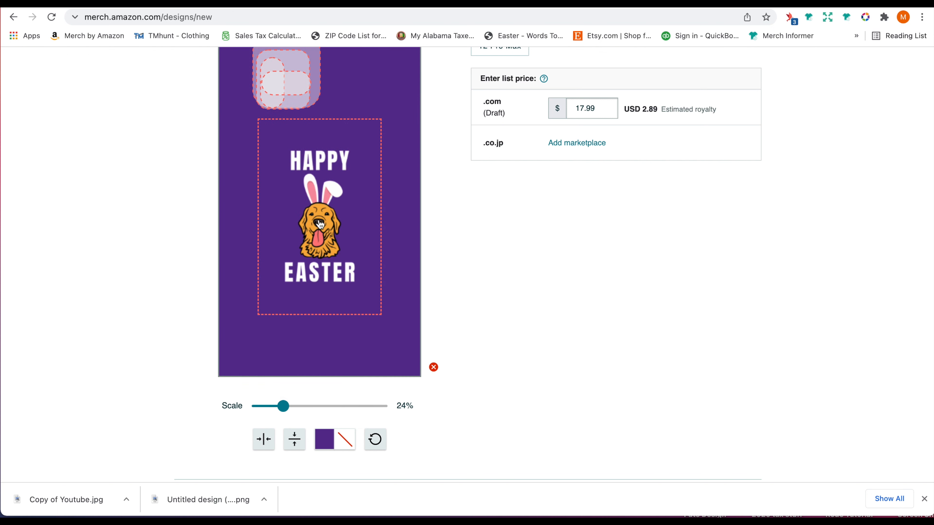
Scale the iPhone case artwork to 32% and center it vertically and horizontally
{"action": "mouse_move", "coordinate": [319, 224]}
{"action": "left_mouse_down"}
{"action": "mouse_move", "coordinate": [358, 252]}
{"action": "mouse_move", "coordinate": [359, 241]}
{"action": "mouse_move", "coordinate": [317, 236]}
{"action": "mouse_move", "coordinate": [320, 220]}
{"action": "left_mouse_up"}
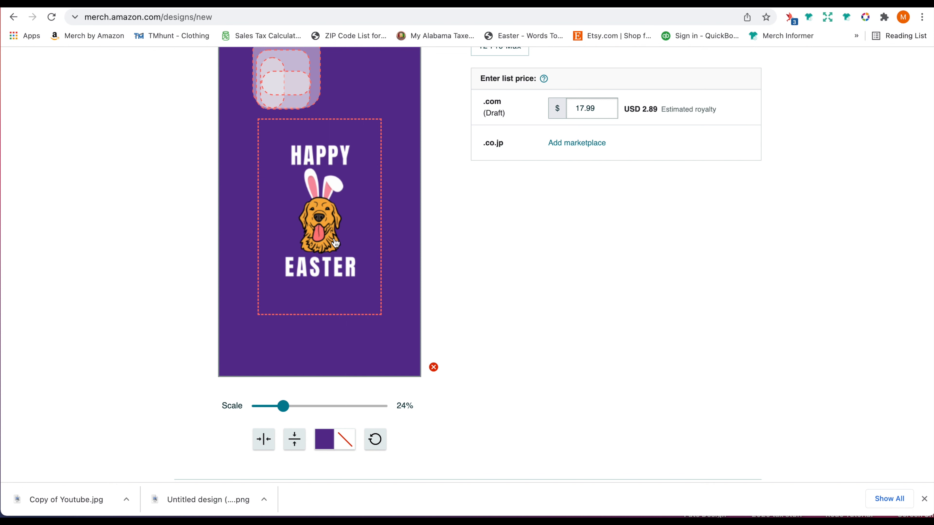
{"action": "left_click_drag", "start_coordinate": [283, 406], "coordinate": [294, 407]}
{"action": "left_click_drag", "start_coordinate": [338, 295], "coordinate": [318, 275]}
{"action": "left_click", "coordinate": [304, 437]}
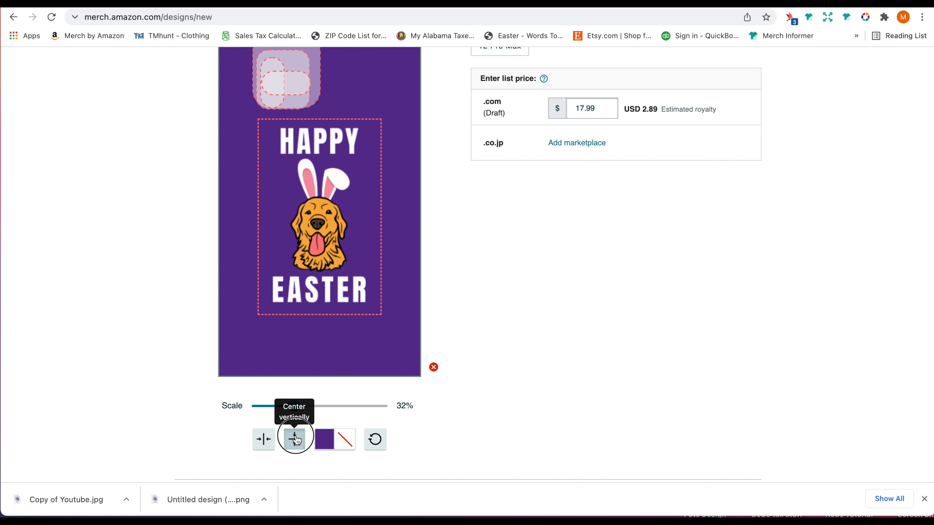
{"action": "left_click", "coordinate": [271, 440]}
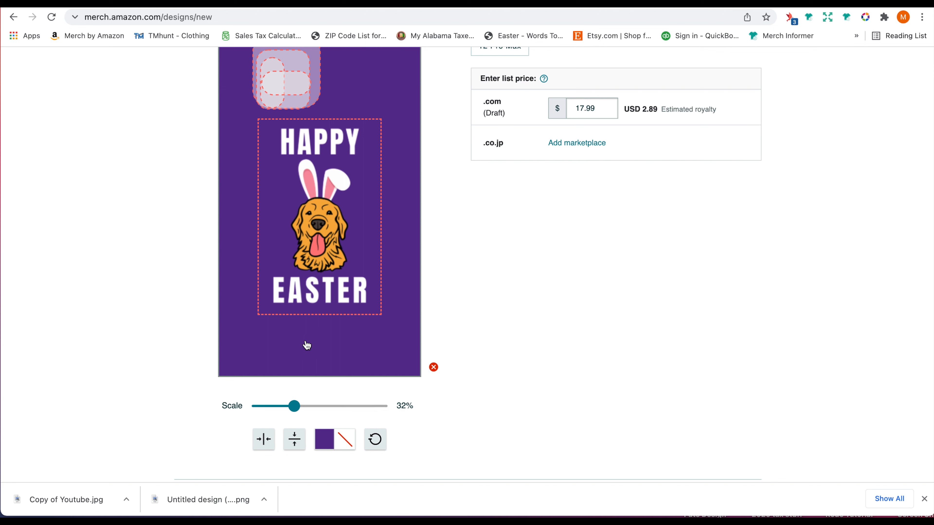
Try enlarging the iPhone case artwork to 70% and preview it on the case
{"action": "left_click_drag", "start_coordinate": [294, 406], "coordinate": [346, 419]}
{"action": "left_click_drag", "start_coordinate": [391, 319], "coordinate": [394, 296]}
{"action": "scroll", "coordinate": [394, 296], "scroll_direction": "up", "scroll_amount": 5}
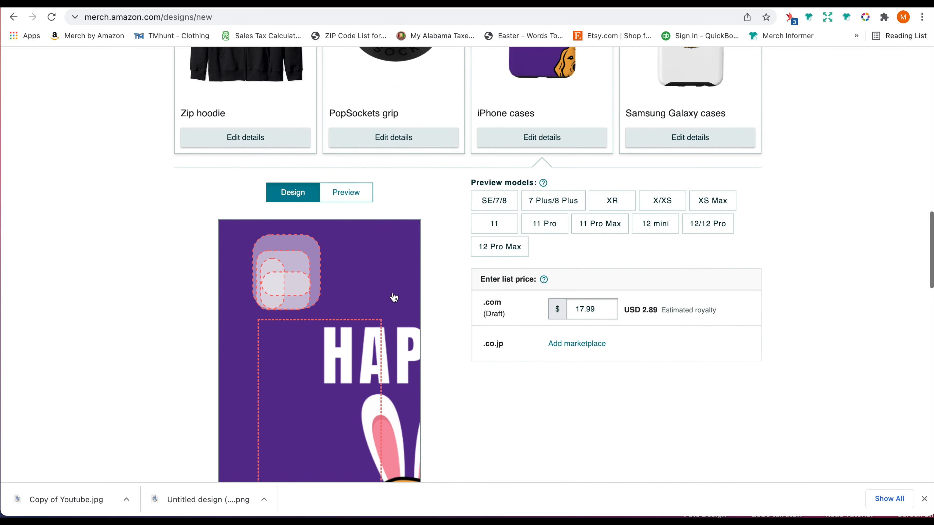
{"action": "left_click", "coordinate": [346, 192]}
{"action": "scroll", "coordinate": [220, 226], "scroll_direction": "down", "scroll_amount": 1}
{"action": "scroll", "coordinate": [219, 225], "scroll_direction": "down", "scroll_amount": 1}
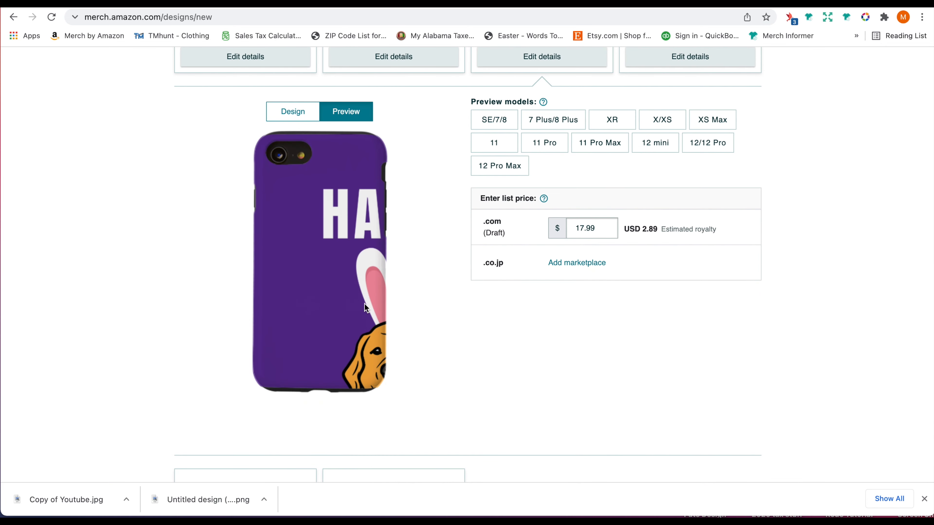
Try shifting the 70% artwork toward the iPhone case's upper left, checking the preview on another phone model between moves
{"action": "left_click", "coordinate": [304, 115]}
{"action": "left_click_drag", "start_coordinate": [370, 305], "coordinate": [343, 294]}
{"action": "left_click", "coordinate": [353, 116]}
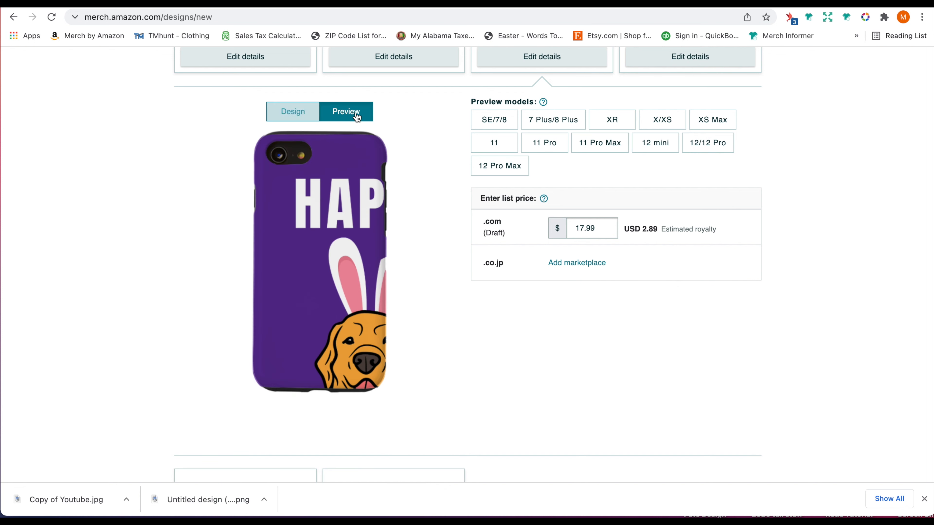
{"action": "scroll", "coordinate": [207, 184], "scroll_direction": "down", "scroll_amount": 1}
{"action": "left_click", "coordinate": [519, 115]}
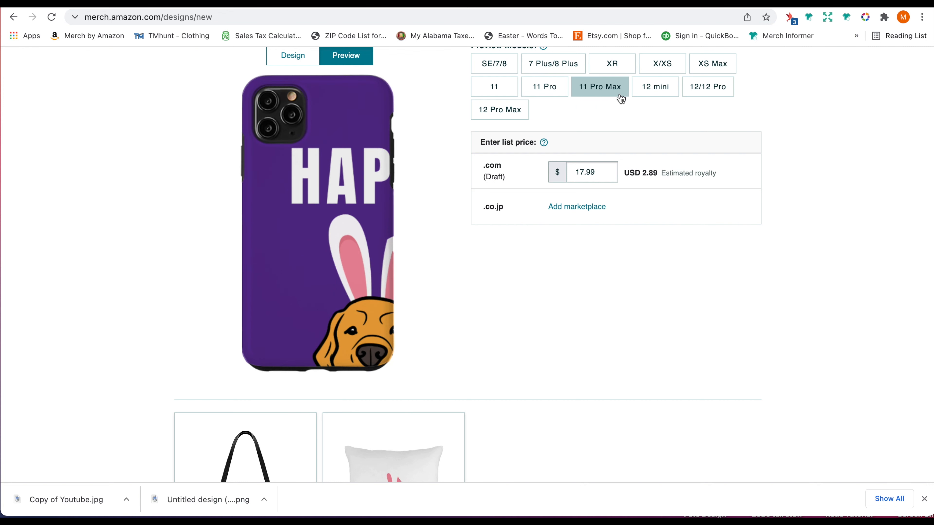
{"action": "left_click", "coordinate": [300, 59]}
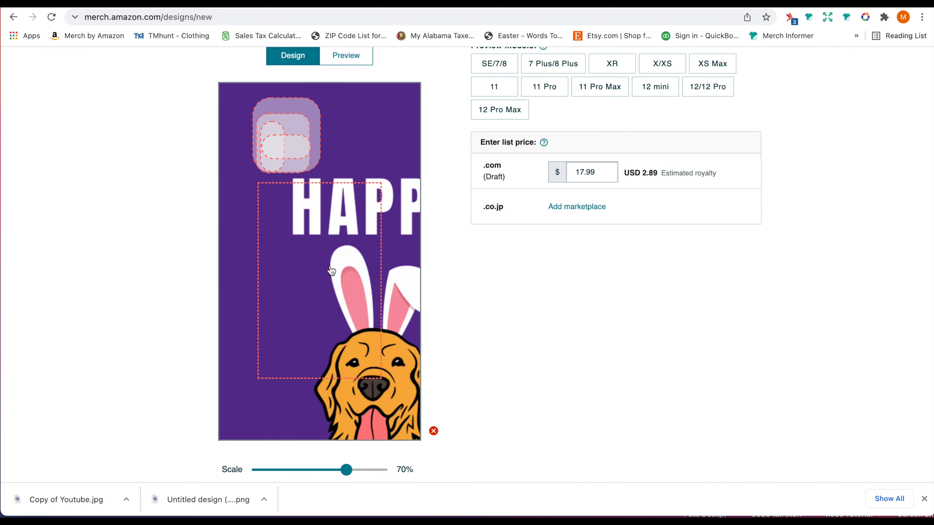
{"action": "left_click_drag", "start_coordinate": [353, 291], "coordinate": [291, 234]}
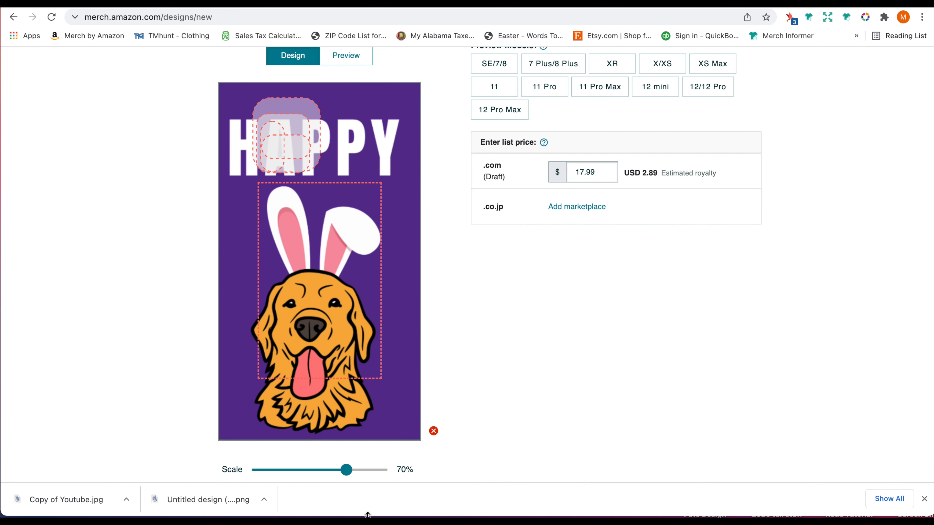
Reduce the iPhone case artwork to 34% scale and center it horizontally and vertically
{"action": "left_click_drag", "start_coordinate": [346, 470], "coordinate": [291, 470]}
{"action": "left_click_drag", "start_coordinate": [239, 258], "coordinate": [342, 340]}
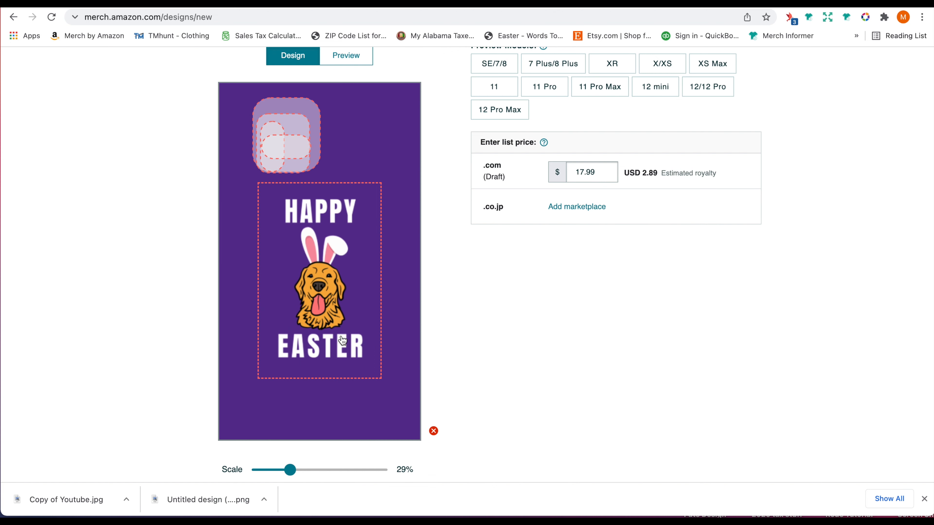
{"action": "scroll", "coordinate": [342, 340], "scroll_direction": "down", "scroll_amount": 3}
{"action": "left_click_drag", "start_coordinate": [290, 379], "coordinate": [297, 378]}
{"action": "left_click_drag", "start_coordinate": [314, 196], "coordinate": [302, 182]}
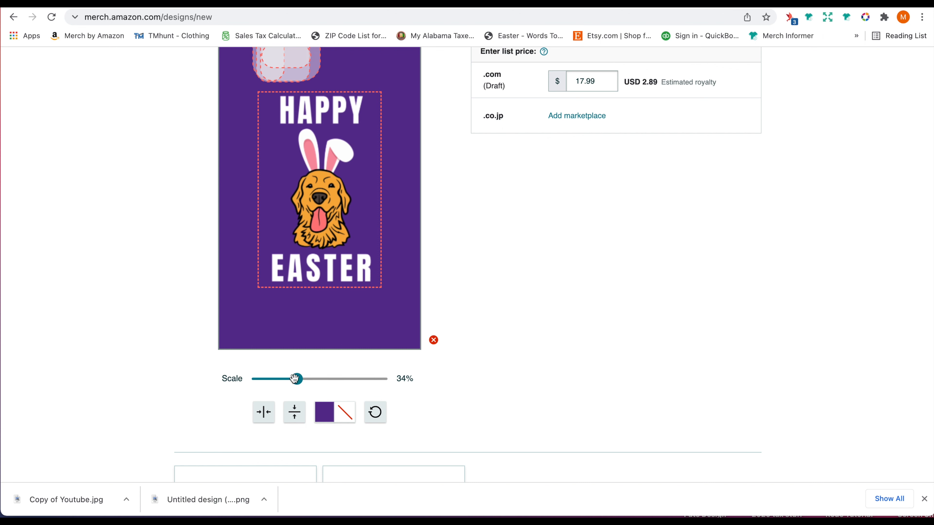
{"action": "left_click", "coordinate": [264, 412]}
{"action": "left_click", "coordinate": [294, 412]}
Preview the case design on the iPhone 12 Pro Max, 11, 11 Pro and 11 Pro Max models
{"action": "scroll", "coordinate": [337, 381], "scroll_direction": "up", "scroll_amount": 3}
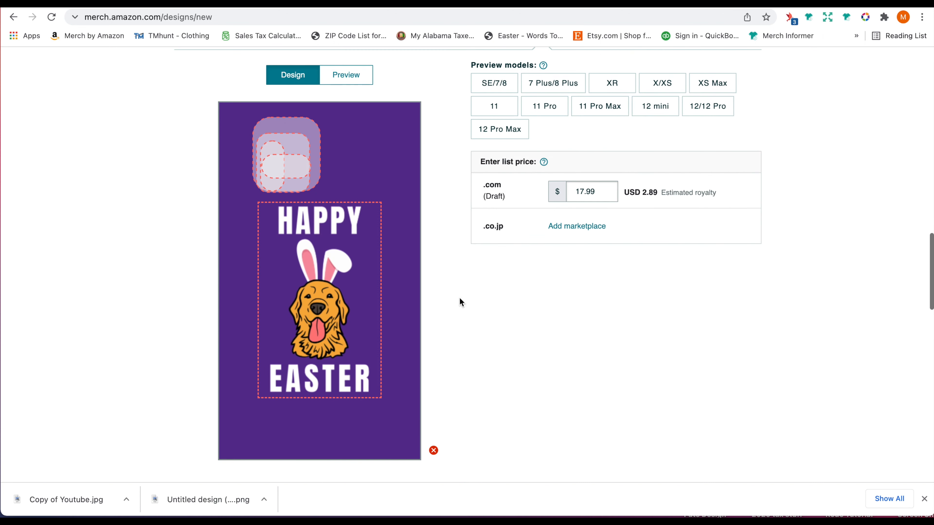
{"action": "left_click", "coordinate": [358, 81]}
{"action": "left_click", "coordinate": [499, 127]}
{"action": "left_click", "coordinate": [495, 105]}
{"action": "left_click", "coordinate": [544, 104]}
{"action": "left_click", "coordinate": [581, 109]}
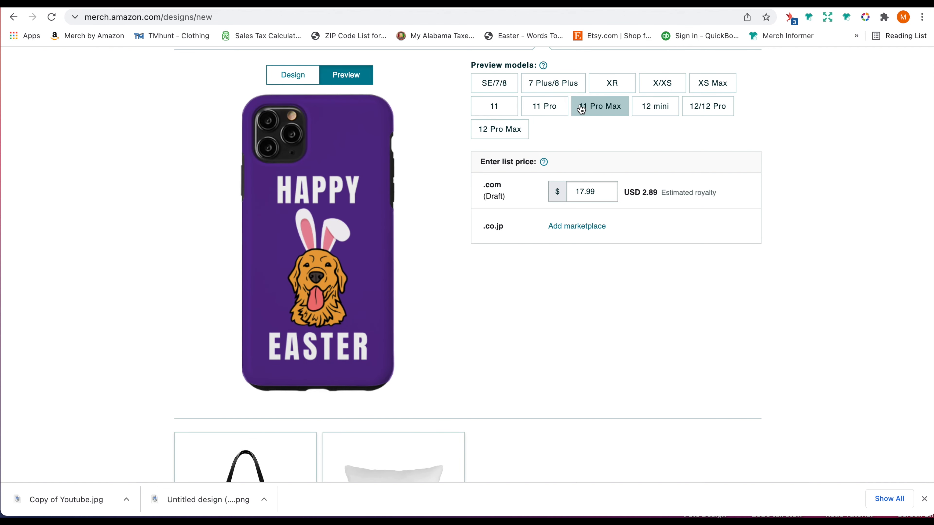
Preview the iPhone case design on the 12 mini and 12/12 Pro models
{"action": "left_click", "coordinate": [638, 112]}
{"action": "left_click", "coordinate": [705, 107]}
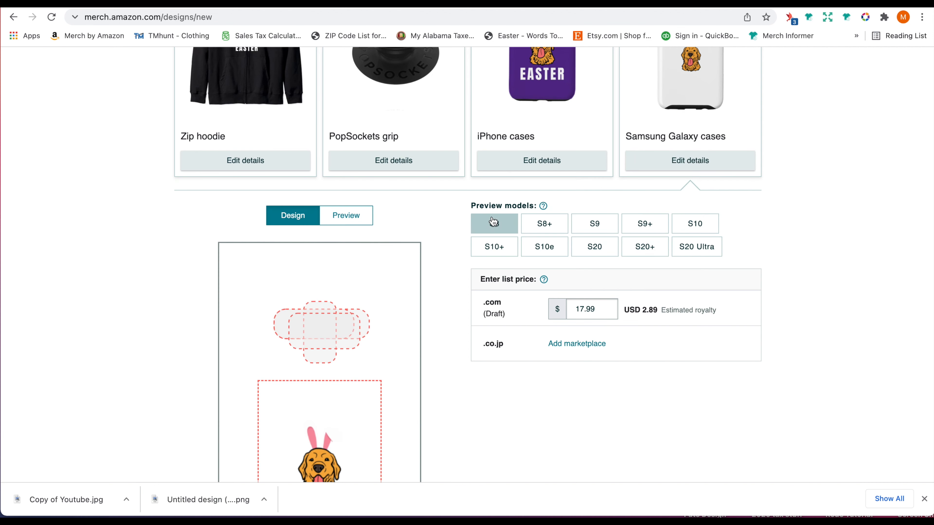
Try a light blue 1AB7EA background on the Samsung Galaxy case and check it against the other products
{"action": "scroll", "coordinate": [492, 221], "scroll_direction": "down", "scroll_amount": 4}
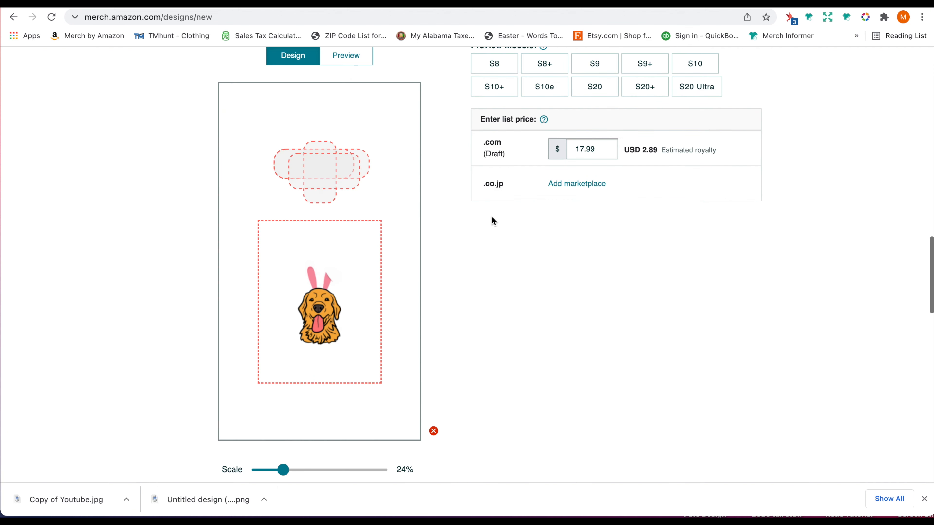
{"action": "scroll", "coordinate": [327, 384], "scroll_direction": "down", "scroll_amount": 5}
{"action": "left_click", "coordinate": [322, 341]}
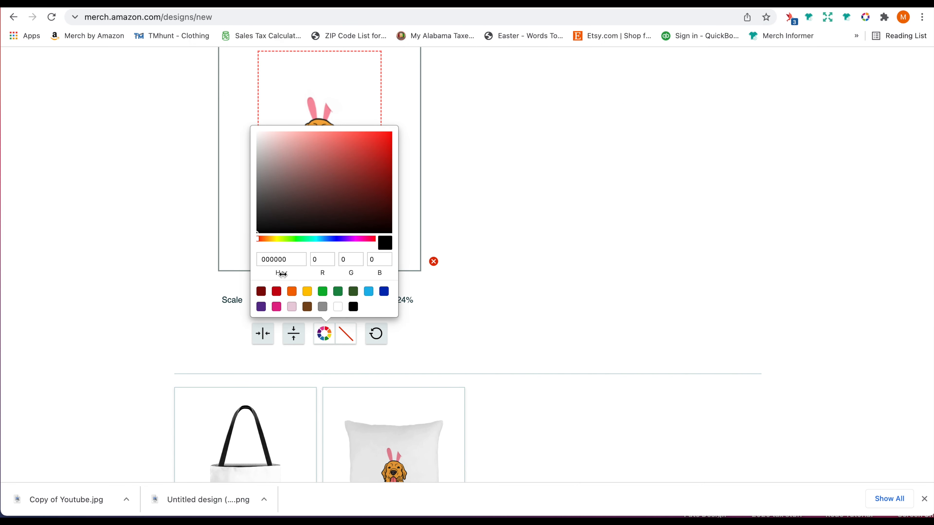
{"action": "left_click_drag", "start_coordinate": [298, 260], "coordinate": [261, 260]}
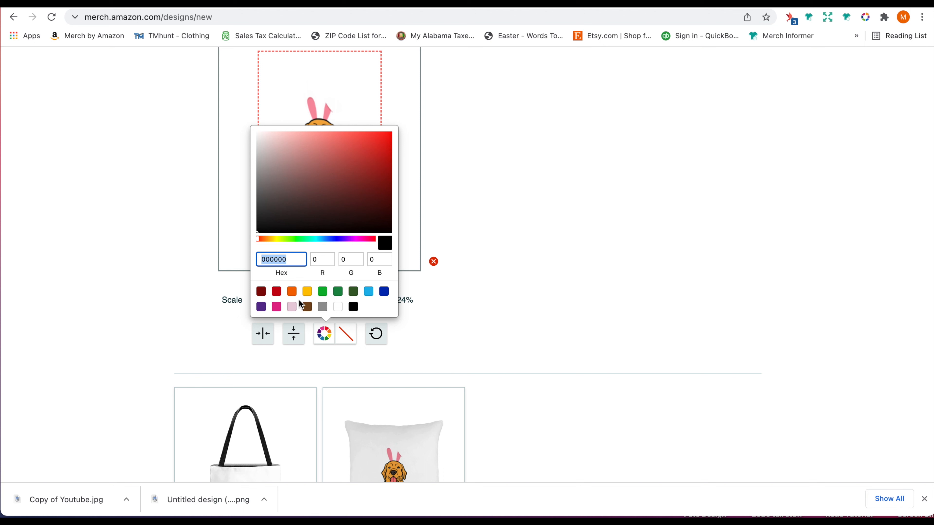
{"action": "left_click", "coordinate": [368, 293]}
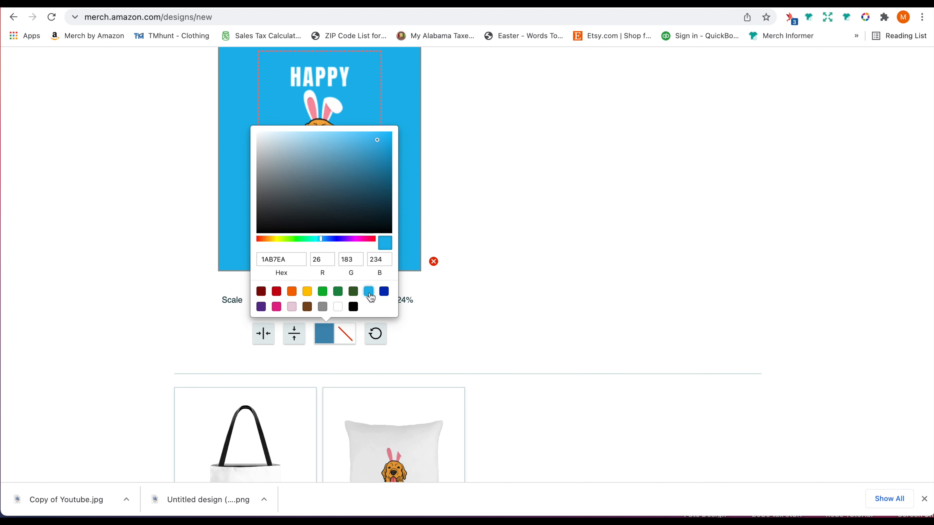
{"action": "left_click", "coordinate": [503, 243]}
{"action": "scroll", "coordinate": [588, 151], "scroll_direction": "up", "scroll_amount": 10}
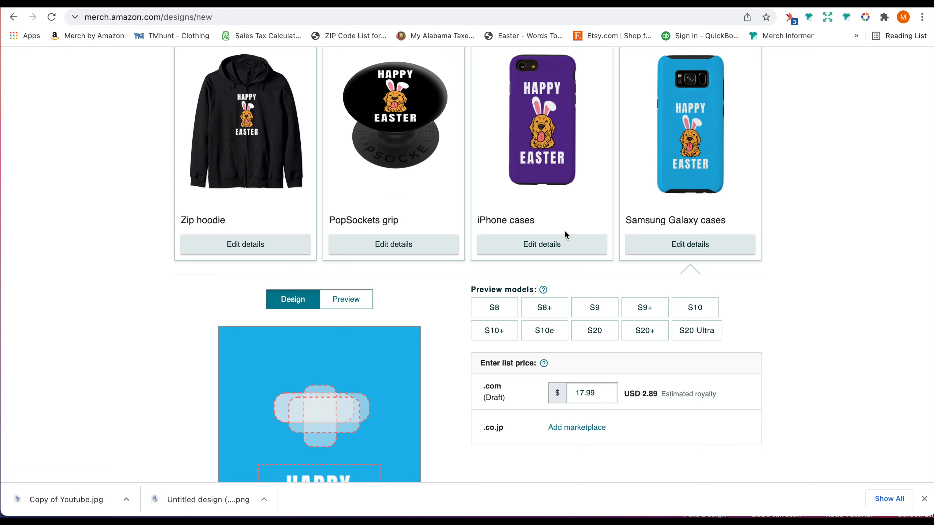
Reset the Samsung Galaxy case artwork and give the case a black background
{"action": "scroll", "coordinate": [565, 233], "scroll_direction": "down", "scroll_amount": 3}
{"action": "scroll", "coordinate": [345, 217], "scroll_direction": "up", "scroll_amount": 1}
{"action": "scroll", "coordinate": [344, 217], "scroll_direction": "up", "scroll_amount": 4}
{"action": "scroll", "coordinate": [344, 217], "scroll_direction": "down", "scroll_amount": 8}
{"action": "scroll", "coordinate": [344, 217], "scroll_direction": "down", "scroll_amount": 3}
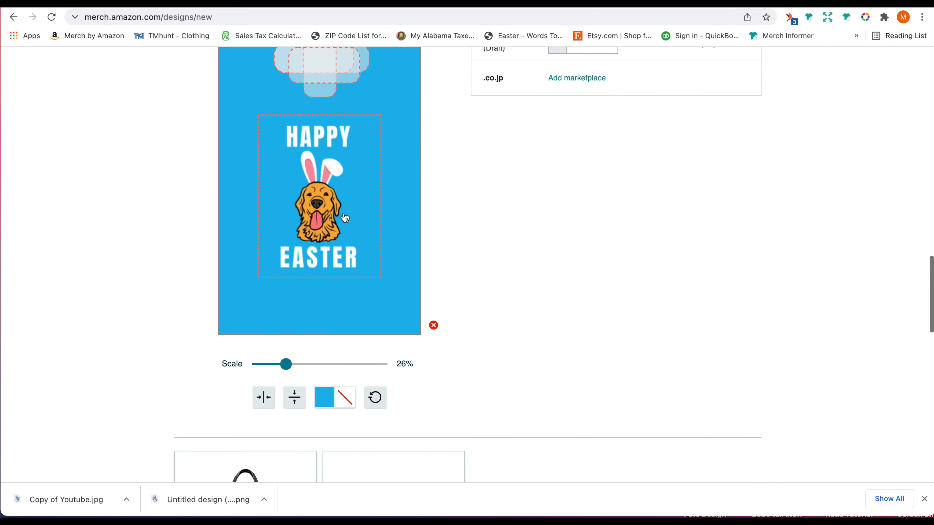
{"action": "left_click", "coordinate": [375, 398]}
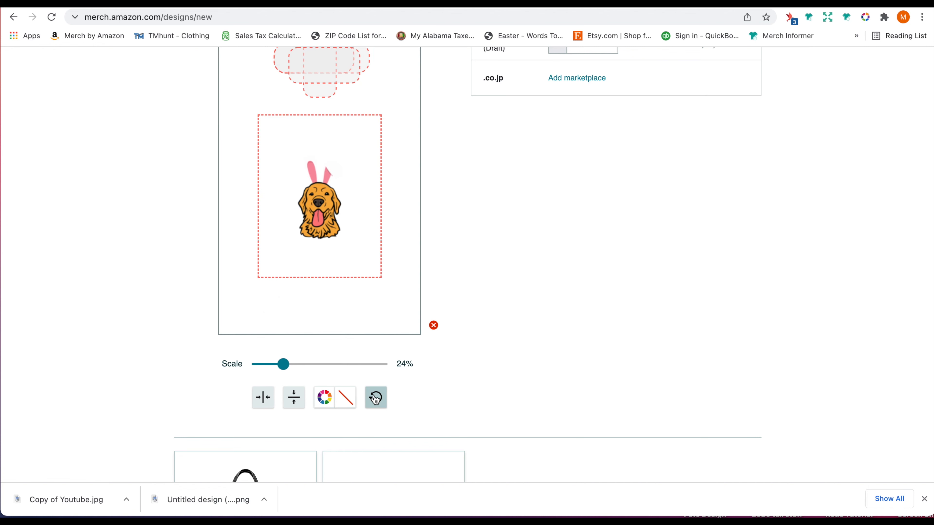
{"action": "left_click", "coordinate": [324, 397]}
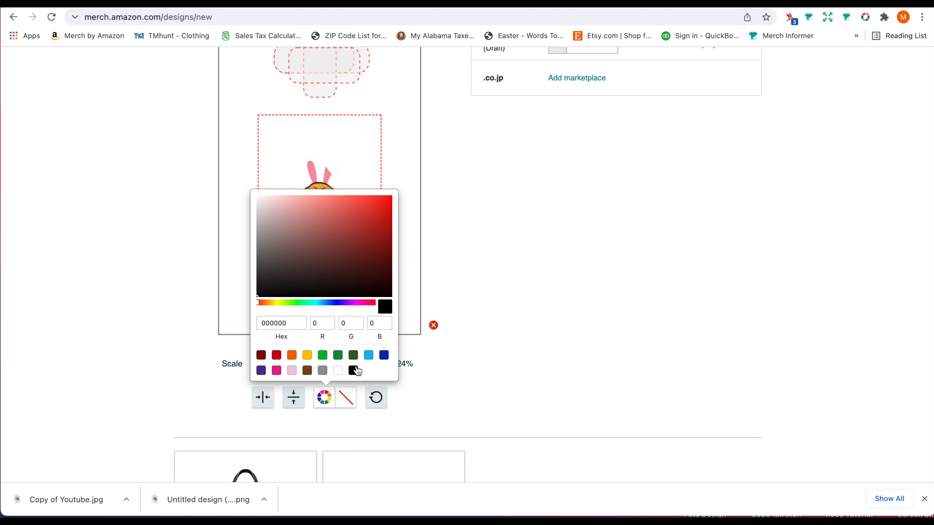
{"action": "left_click", "coordinate": [353, 371]}
{"action": "left_click", "coordinate": [489, 306]}
Scale the Samsung Galaxy case artwork to 26% and center it horizontally and vertically
{"action": "left_click_drag", "start_coordinate": [283, 364], "coordinate": [287, 362]}
{"action": "left_click_drag", "start_coordinate": [317, 272], "coordinate": [313, 267]}
{"action": "left_click", "coordinate": [264, 397]}
{"action": "left_click", "coordinate": [294, 397]}
{"action": "scroll", "coordinate": [128, 254], "scroll_direction": "down", "scroll_amount": 3}
{"action": "scroll", "coordinate": [128, 251], "scroll_direction": "up", "scroll_amount": 8}
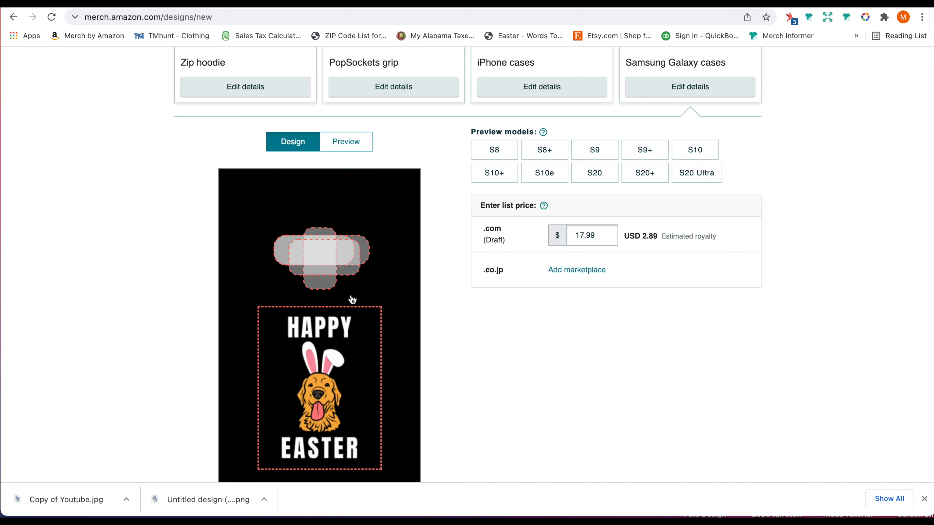
Open the tote bag's details for editing
{"action": "scroll", "coordinate": [143, 278], "scroll_direction": "down", "scroll_amount": 10}
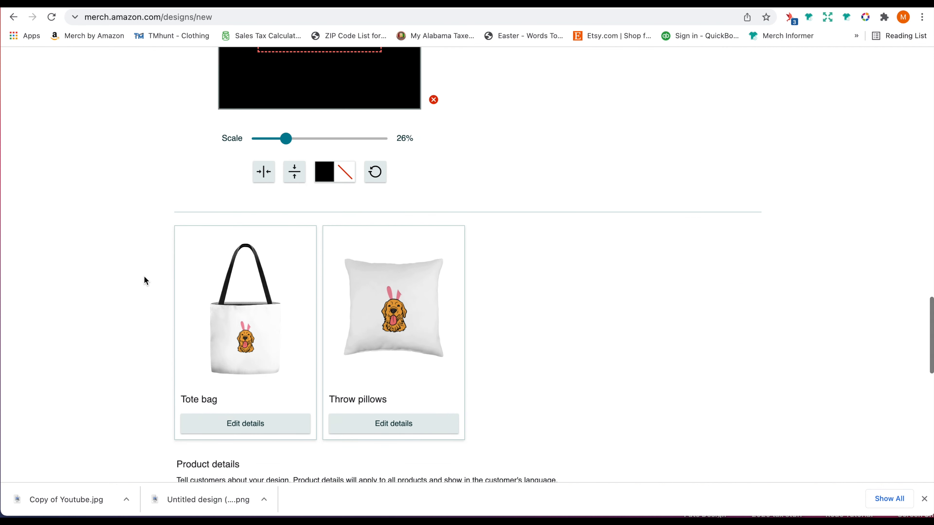
{"action": "scroll", "coordinate": [144, 281], "scroll_direction": "down", "scroll_amount": 3}
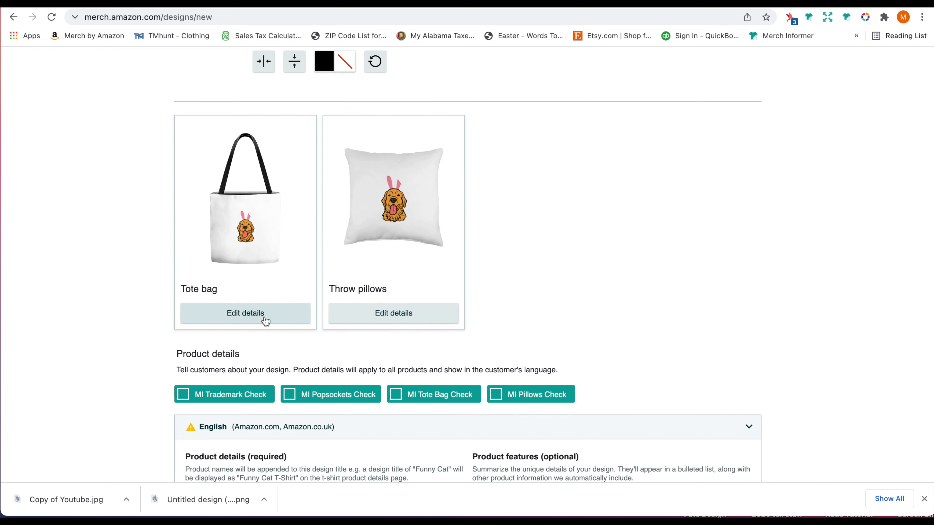
{"action": "left_click", "coordinate": [265, 322]}
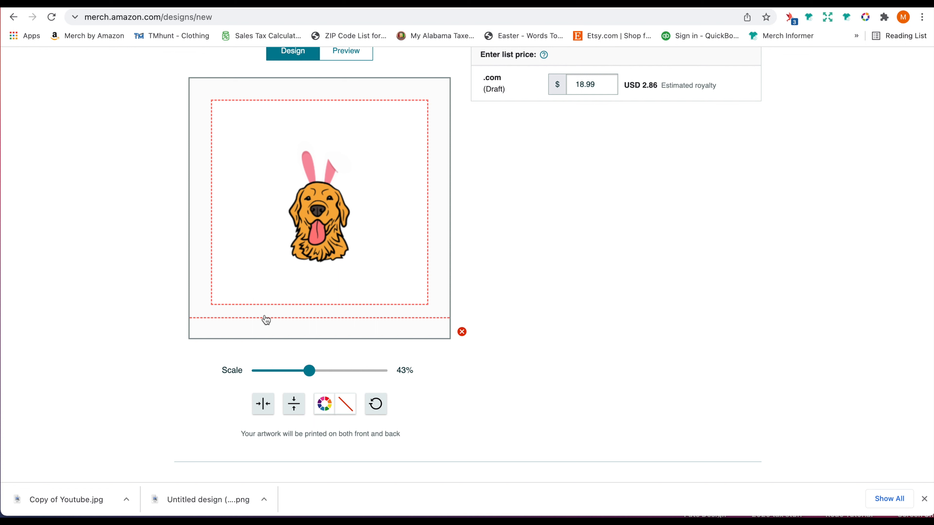
Compare the tote bag and throw pillow artwork with the thumbnails of the shirts, hoodies, PopSockets grip and phone cases
{"action": "scroll", "coordinate": [291, 341], "scroll_direction": "up", "scroll_amount": 15}
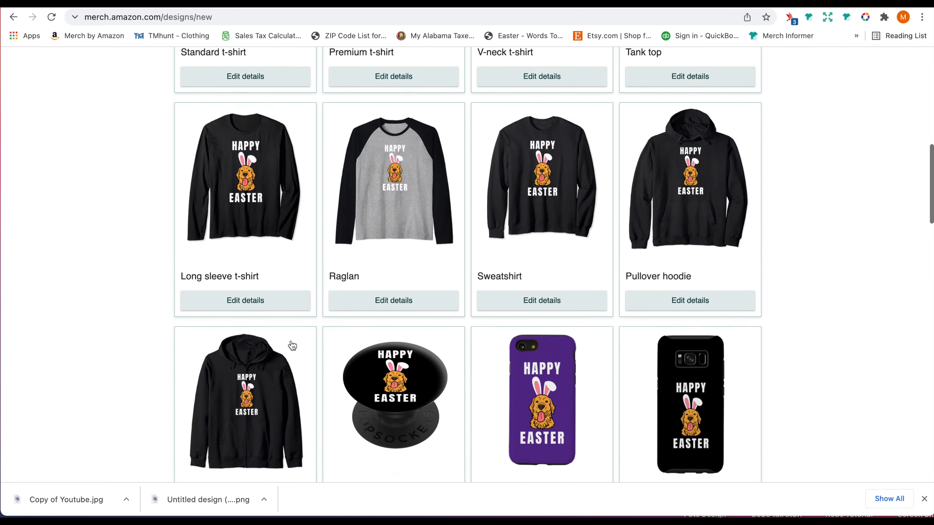
{"action": "scroll", "coordinate": [291, 341], "scroll_direction": "down", "scroll_amount": 10}
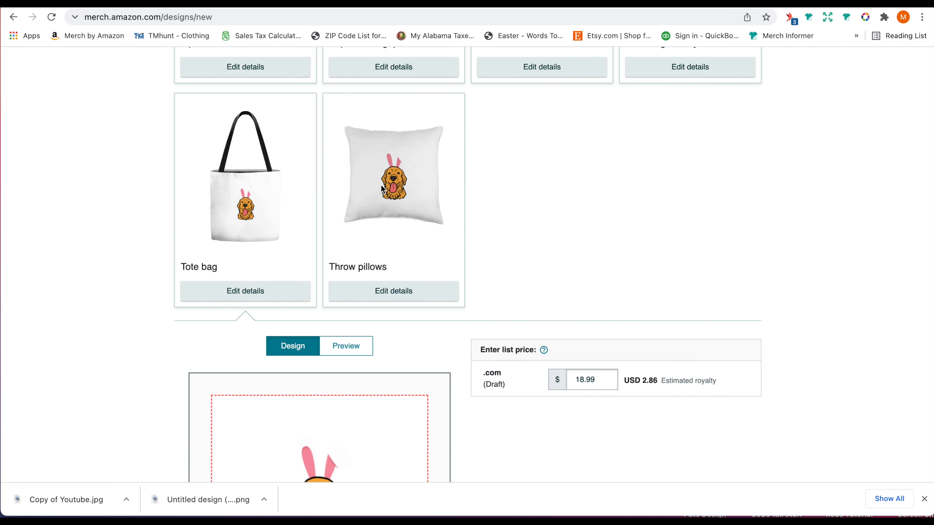
{"action": "scroll", "coordinate": [381, 185], "scroll_direction": "down", "scroll_amount": 5}
{"action": "scroll", "coordinate": [380, 185], "scroll_direction": "up", "scroll_amount": 7}
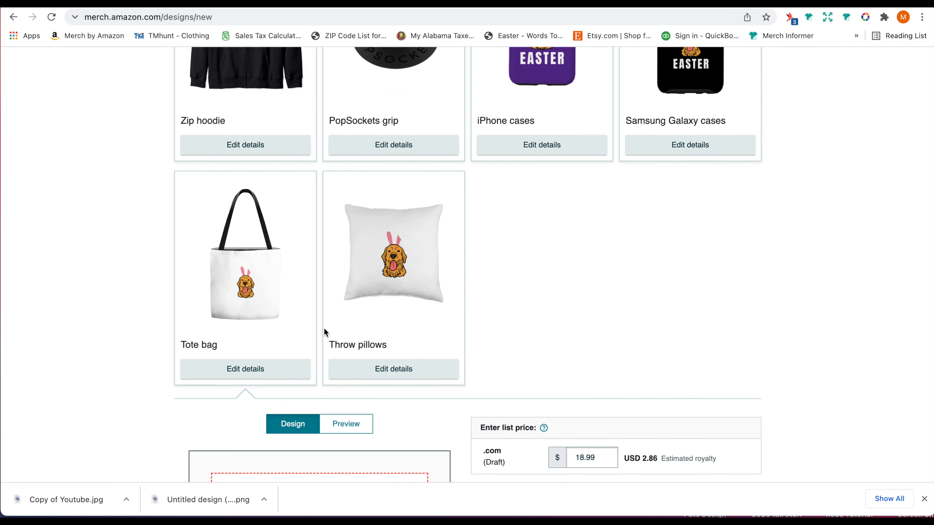
{"action": "scroll", "coordinate": [324, 328], "scroll_direction": "down", "scroll_amount": 4}
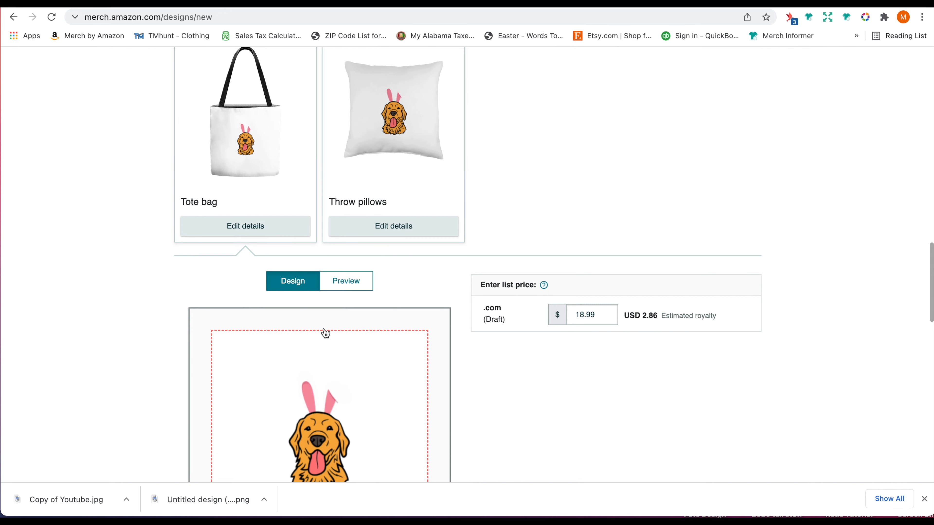
{"action": "scroll", "coordinate": [325, 332], "scroll_direction": "down", "scroll_amount": 4}
{"action": "scroll", "coordinate": [325, 332], "scroll_direction": "up", "scroll_amount": 8}
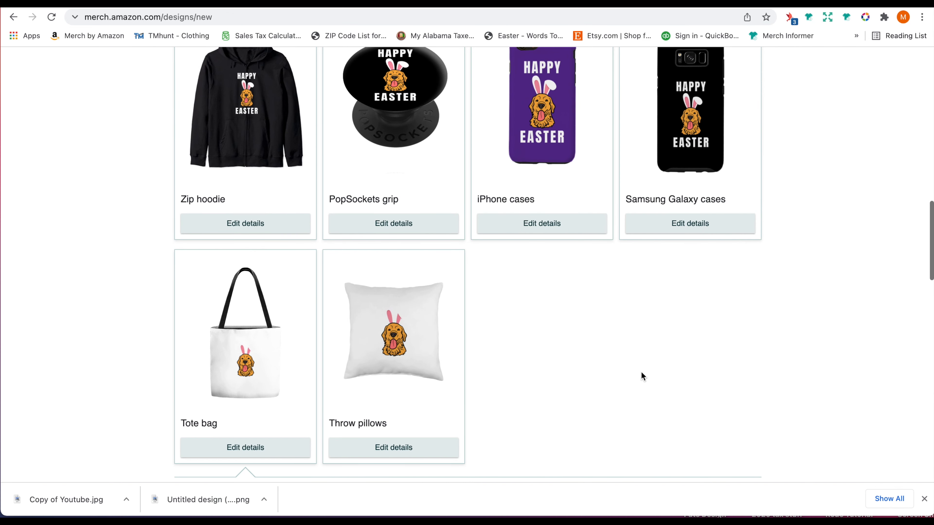
{"action": "scroll", "coordinate": [568, 393], "scroll_direction": "up", "scroll_amount": 15}
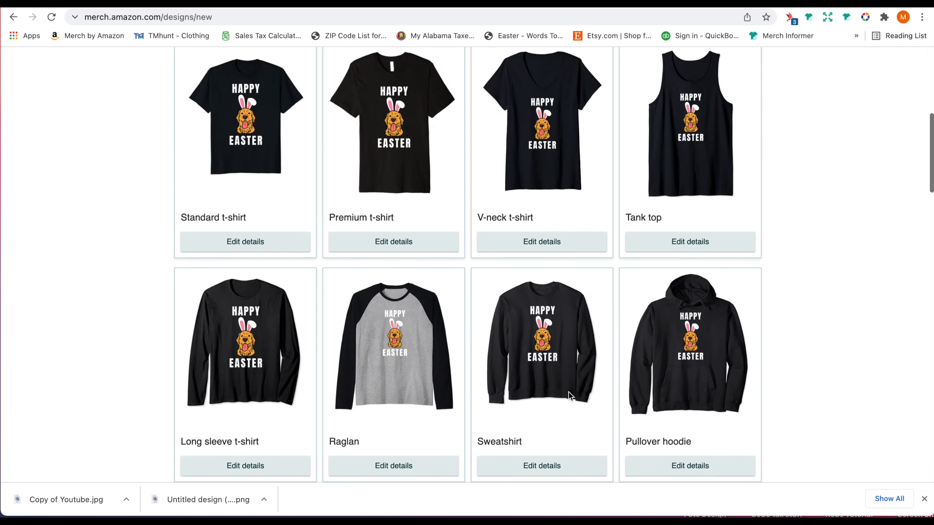
{"action": "scroll", "coordinate": [568, 393], "scroll_direction": "down", "scroll_amount": 12}
{"action": "scroll", "coordinate": [569, 392], "scroll_direction": "down", "scroll_amount": 15}
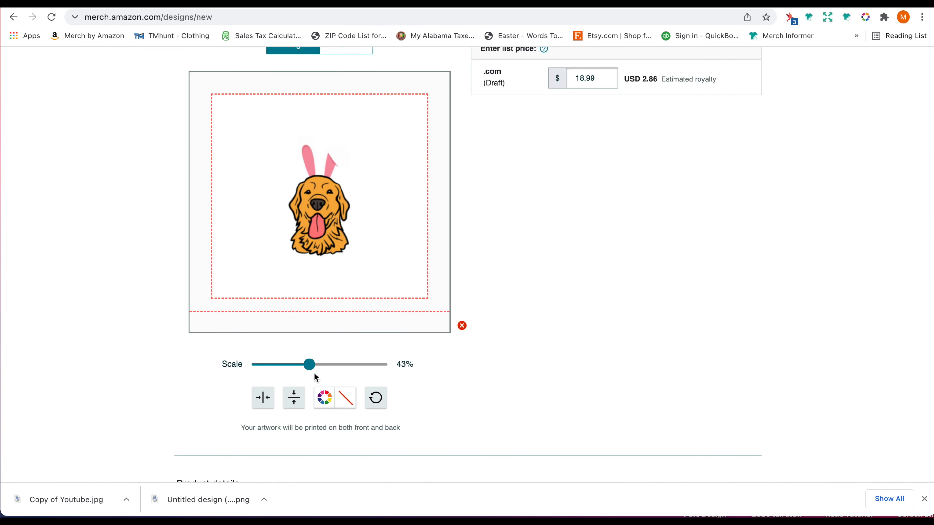
{"action": "scroll", "coordinate": [322, 399], "scroll_direction": "up", "scroll_amount": 4}
{"action": "scroll", "coordinate": [322, 399], "scroll_direction": "up", "scroll_amount": 2}
{"action": "scroll", "coordinate": [325, 389], "scroll_direction": "down", "scroll_amount": 7}
Set the tote bag's background color to dark blue 002BB6
{"action": "left_click", "coordinate": [324, 330]}
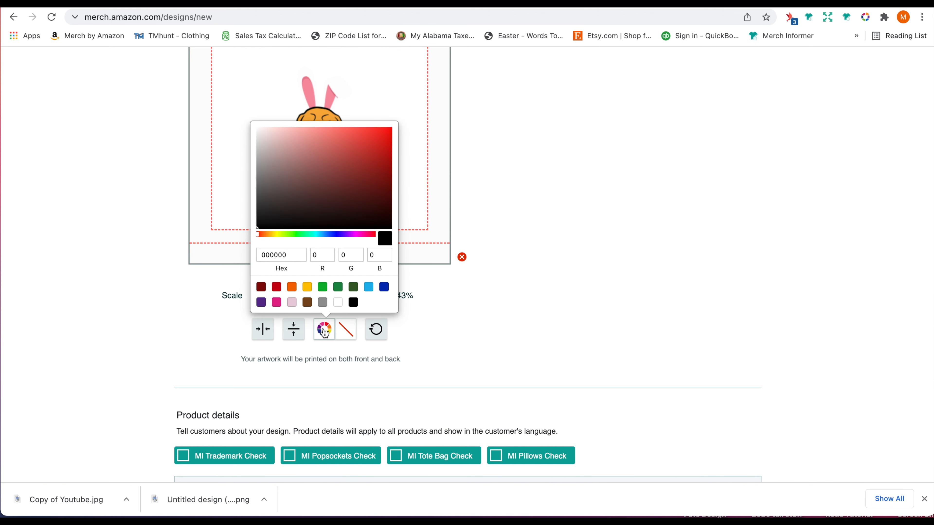
{"action": "left_click", "coordinate": [384, 288]}
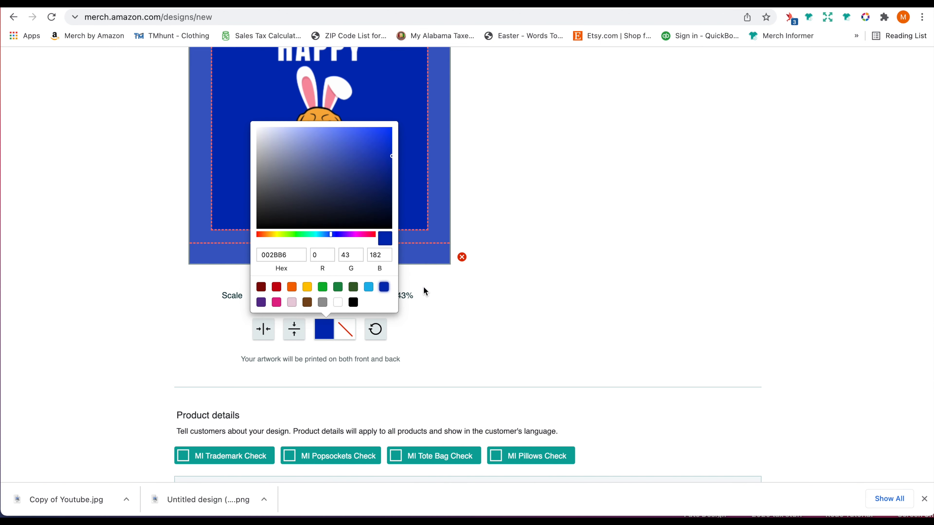
{"action": "left_click", "coordinate": [443, 296]}
Try the tote bag artwork at 44% scale and preview it on the bag
{"action": "scroll", "coordinate": [443, 296], "scroll_direction": "up", "scroll_amount": 3}
{"action": "left_click_drag", "start_coordinate": [310, 385], "coordinate": [311, 385]}
{"action": "left_click_drag", "start_coordinate": [321, 293], "coordinate": [319, 291]}
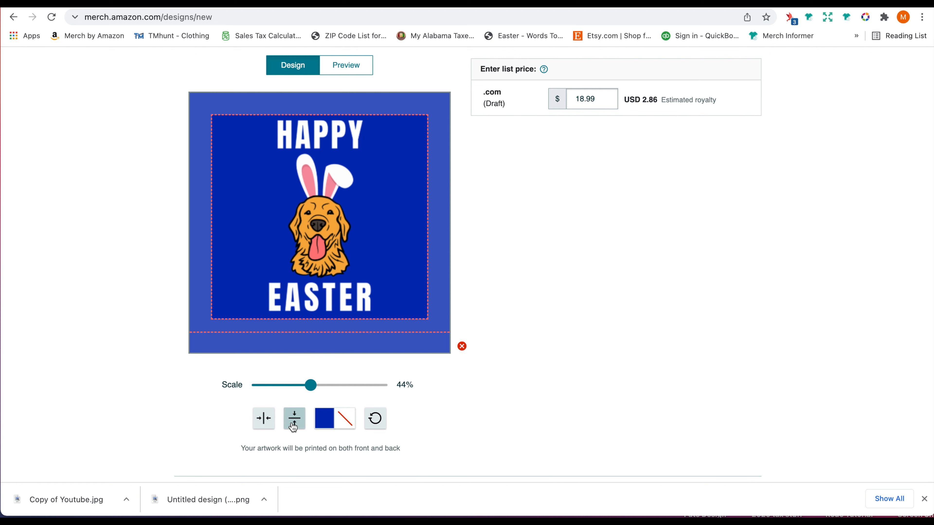
{"action": "left_click", "coordinate": [335, 73]}
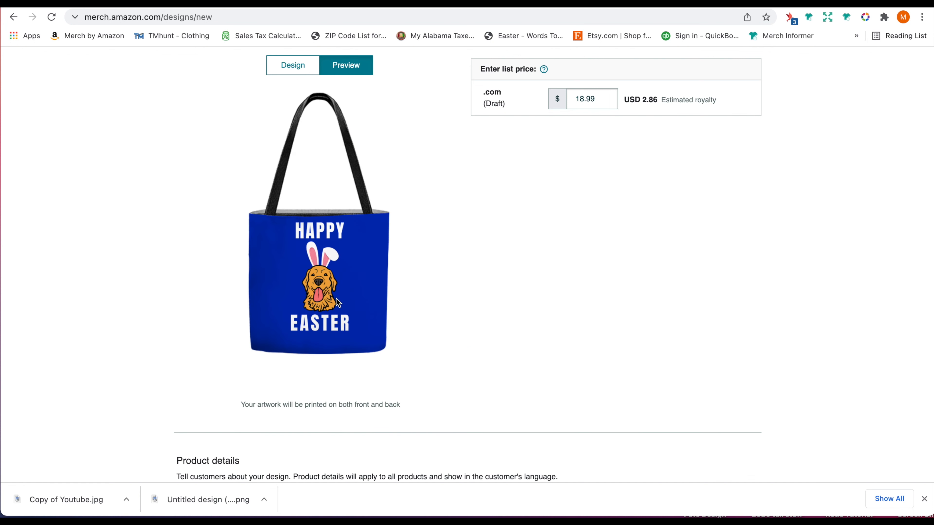
Reduce the tote bag artwork to 35% scale, center it vertically and horizontally, and preview the bag
{"action": "left_click", "coordinate": [309, 66]}
{"action": "left_click_drag", "start_coordinate": [311, 384], "coordinate": [298, 386]}
{"action": "left_click_drag", "start_coordinate": [301, 214], "coordinate": [319, 235]}
{"action": "left_click", "coordinate": [294, 418]}
{"action": "left_click", "coordinate": [263, 418]}
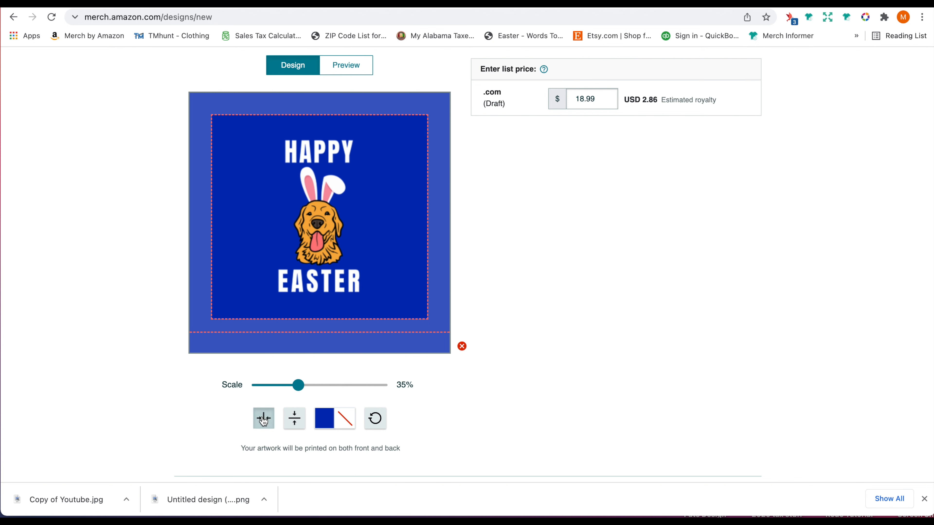
{"action": "left_click", "coordinate": [344, 70]}
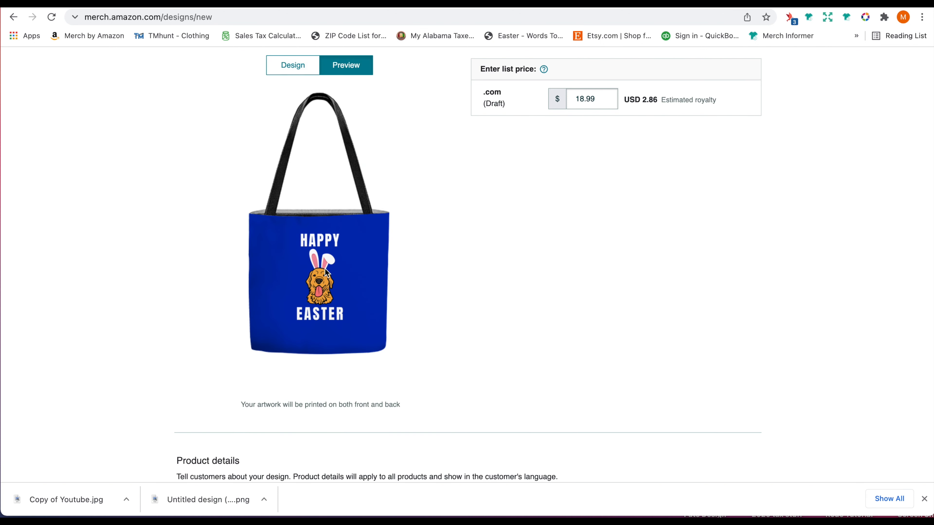
Set the throw pillow's background to orange F36900 after trying green 01B62F and yellow
{"action": "scroll", "coordinate": [313, 292], "scroll_direction": "up", "scroll_amount": 3}
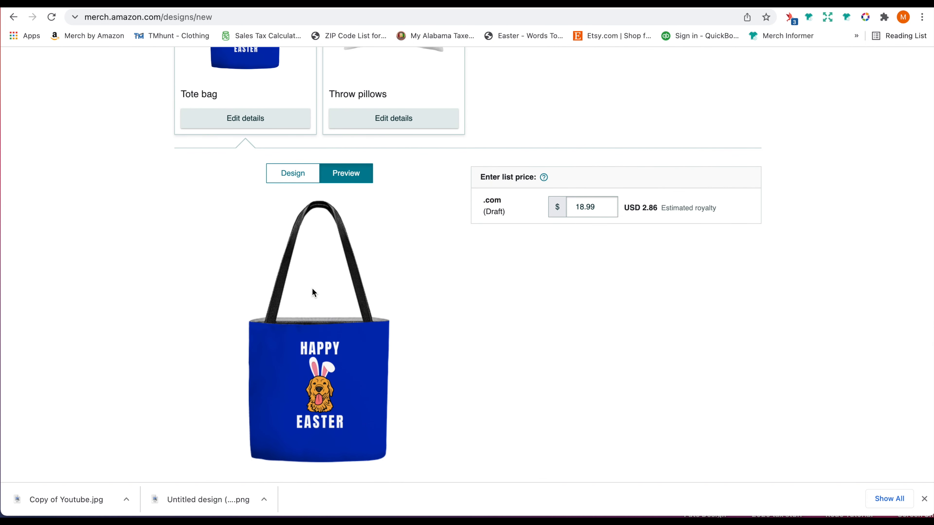
{"action": "scroll", "coordinate": [315, 292], "scroll_direction": "up", "scroll_amount": 3}
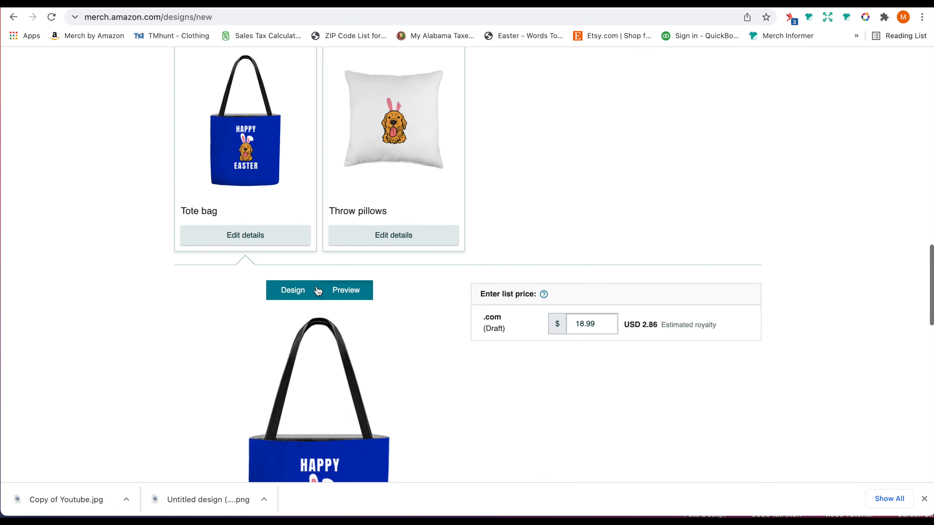
{"action": "left_click", "coordinate": [396, 235]}
{"action": "scroll", "coordinate": [396, 244], "scroll_direction": "down", "scroll_amount": 5}
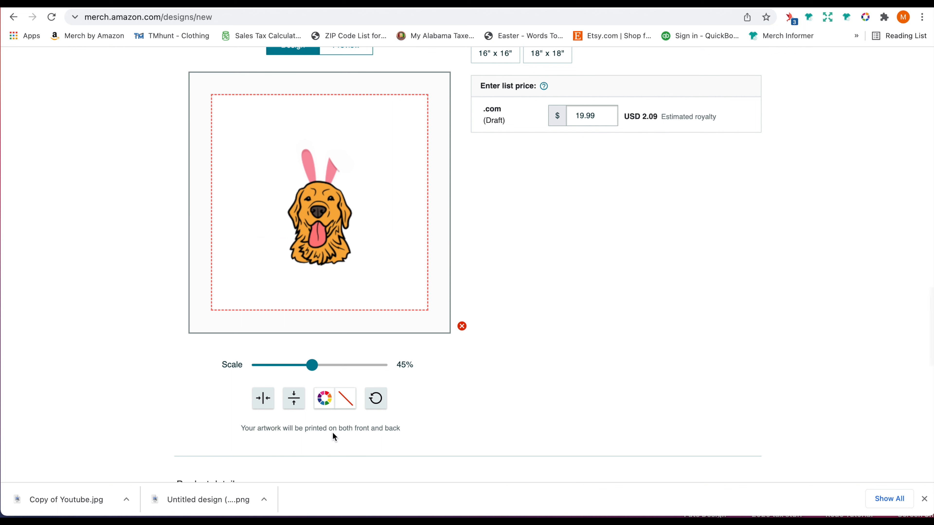
{"action": "left_click", "coordinate": [324, 398]}
{"action": "left_click", "coordinate": [323, 356]}
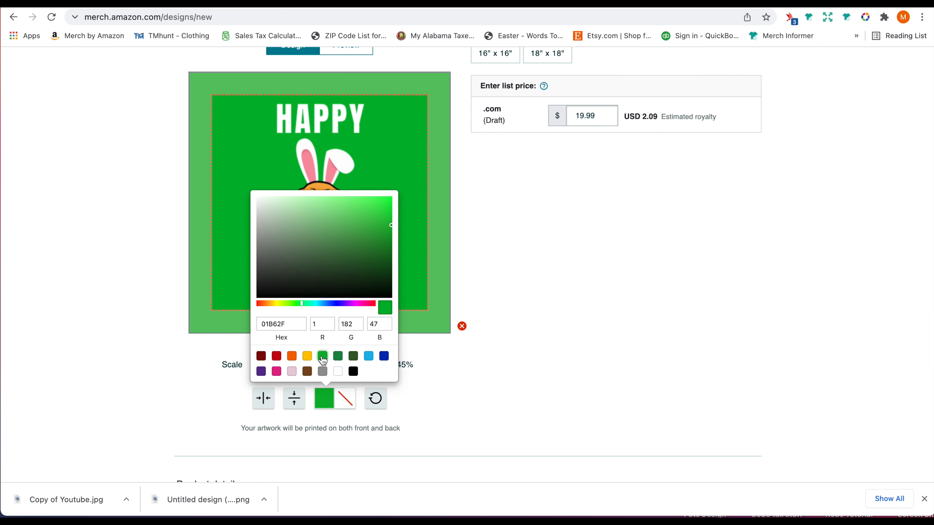
{"action": "left_click", "coordinate": [307, 356]}
{"action": "left_click", "coordinate": [291, 356]}
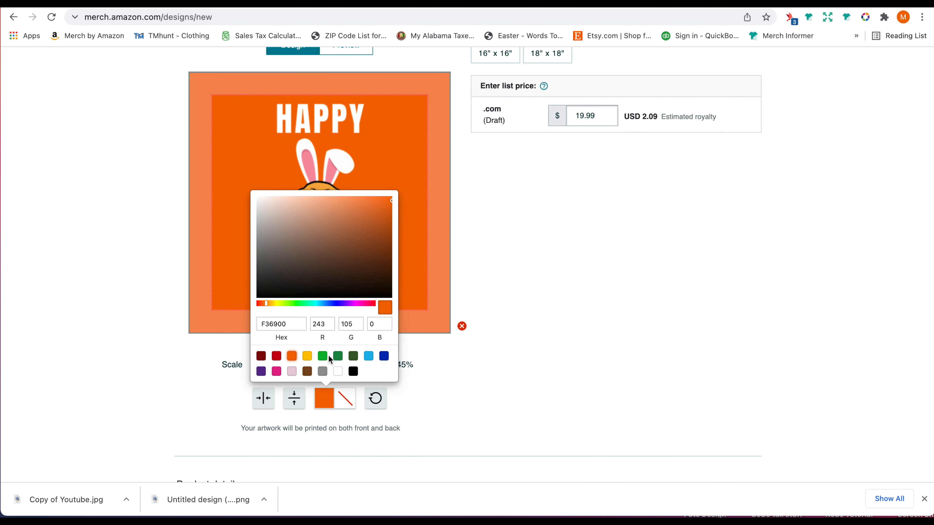
{"action": "left_click", "coordinate": [439, 379]}
Reduce the throw pillow artwork to 41% scale, center it vertically and horizontally, and preview the pillow
{"action": "mouse_move", "coordinate": [313, 365]}
{"action": "left_mouse_down"}
{"action": "mouse_move", "coordinate": [299, 363]}
{"action": "mouse_move", "coordinate": [315, 364]}
{"action": "mouse_move", "coordinate": [307, 362]}
{"action": "left_mouse_up"}
{"action": "left_click", "coordinate": [298, 396]}
{"action": "left_click", "coordinate": [269, 399]}
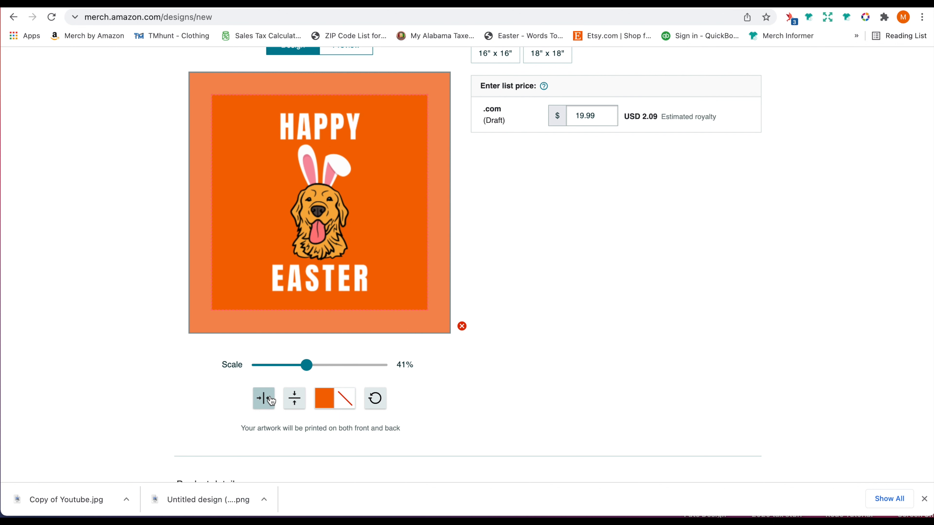
{"action": "scroll", "coordinate": [271, 400], "scroll_direction": "up", "scroll_amount": 3}
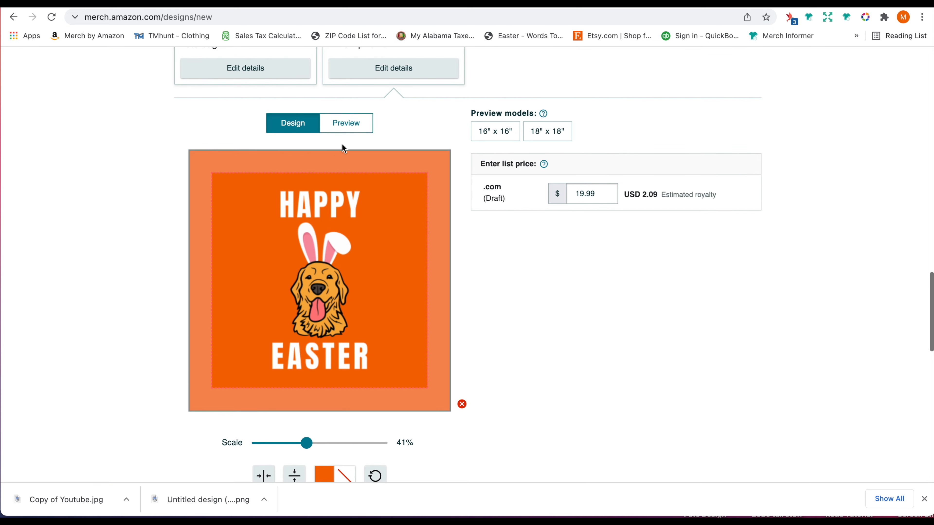
{"action": "left_click", "coordinate": [348, 127]}
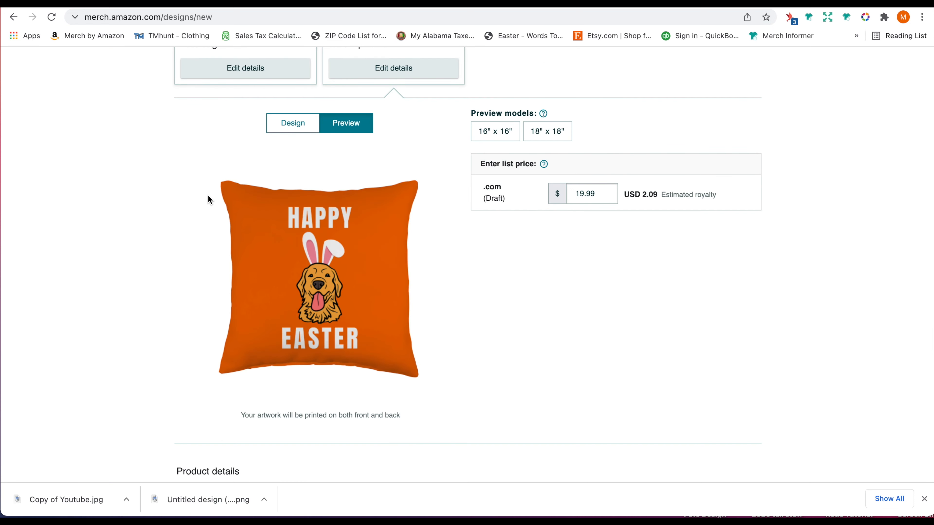
{"action": "scroll", "coordinate": [208, 197], "scroll_direction": "up", "scroll_amount": 5}
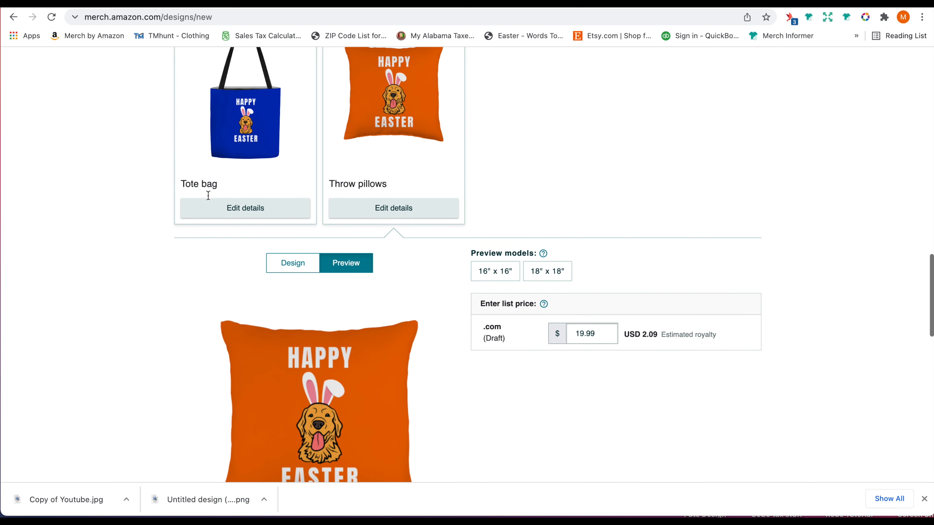
Preview the throw pillow artwork on the 18" x 18" model and on the 16" x 16" model
{"action": "scroll", "coordinate": [208, 195], "scroll_direction": "up", "scroll_amount": 7}
{"action": "scroll", "coordinate": [208, 198], "scroll_direction": "down", "scroll_amount": 7}
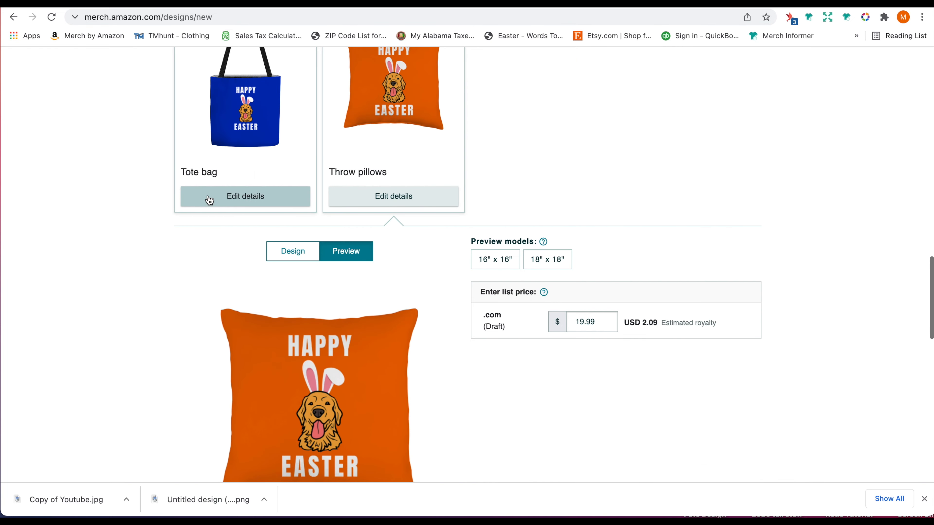
{"action": "left_click", "coordinate": [538, 262]}
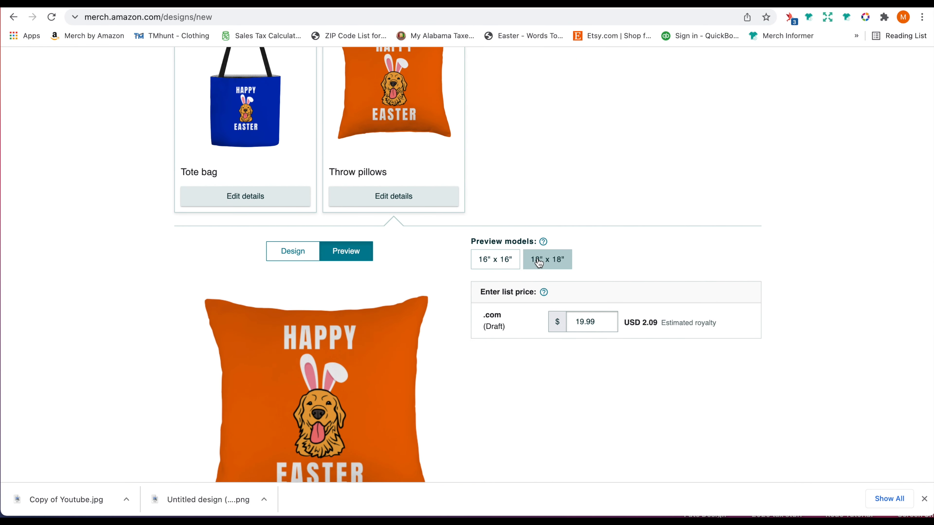
{"action": "left_click", "coordinate": [508, 260]}
{"action": "scroll", "coordinate": [377, 288], "scroll_direction": "down", "scroll_amount": 4}
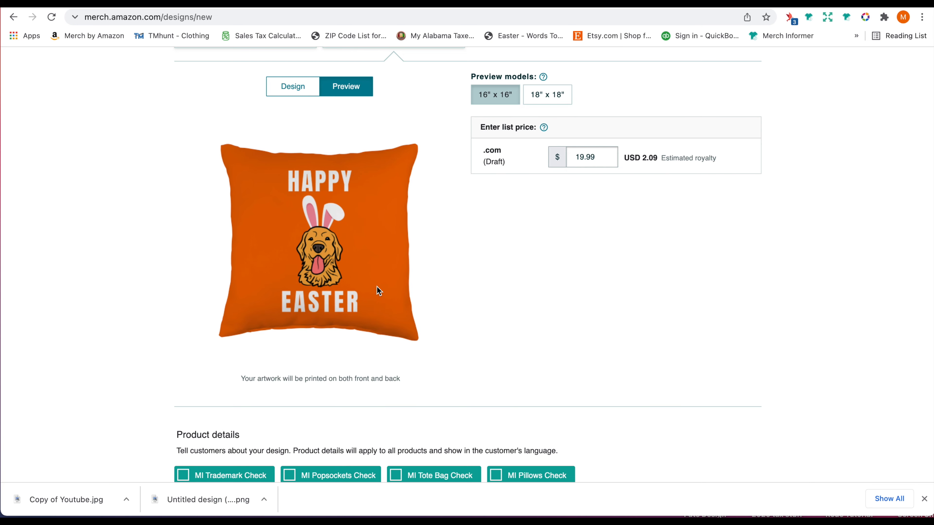
Review the artwork placement and colors across all product thumbnails, from the standard t-shirt to the throw pillow
{"action": "scroll", "coordinate": [376, 287], "scroll_direction": "up", "scroll_amount": 15}
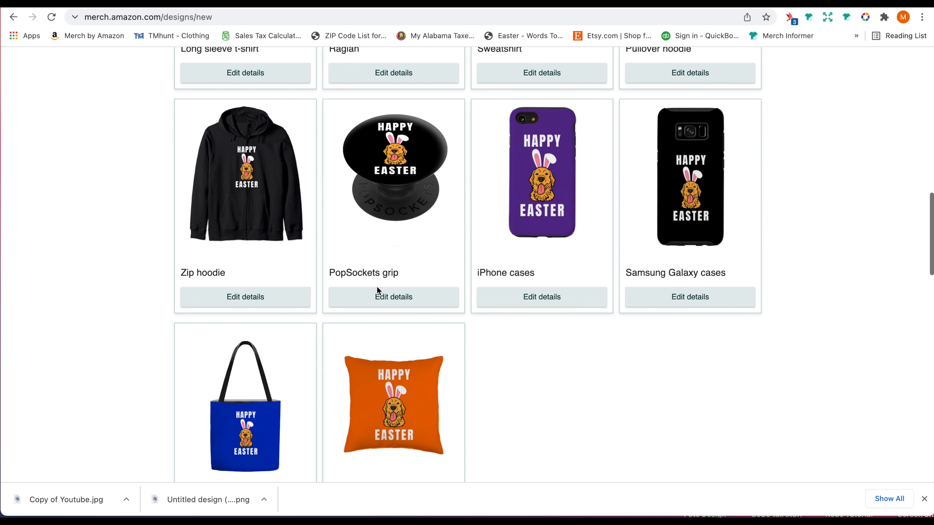
{"action": "scroll", "coordinate": [377, 291], "scroll_direction": "down", "scroll_amount": 5}
{"action": "scroll", "coordinate": [377, 290], "scroll_direction": "up", "scroll_amount": 8}
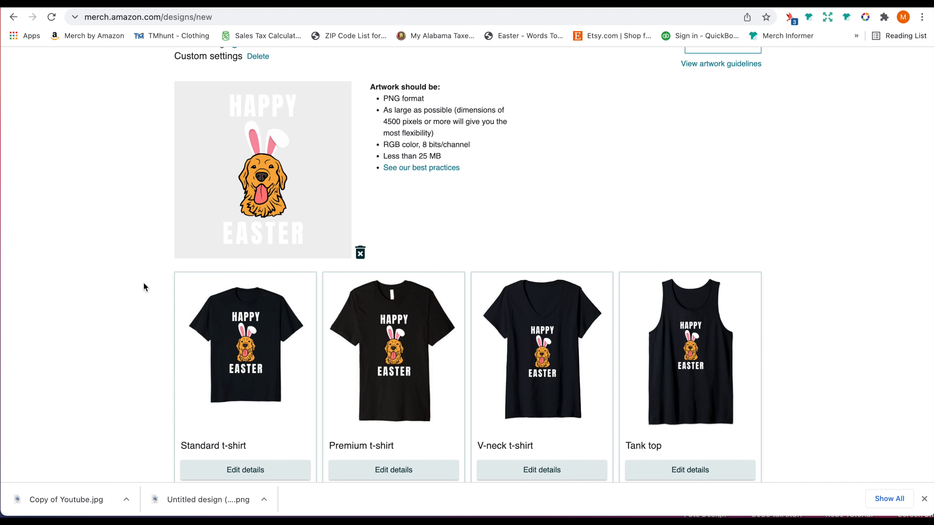
{"action": "scroll", "coordinate": [145, 288], "scroll_direction": "down", "scroll_amount": 4}
{"action": "scroll", "coordinate": [144, 287], "scroll_direction": "down", "scroll_amount": 10}
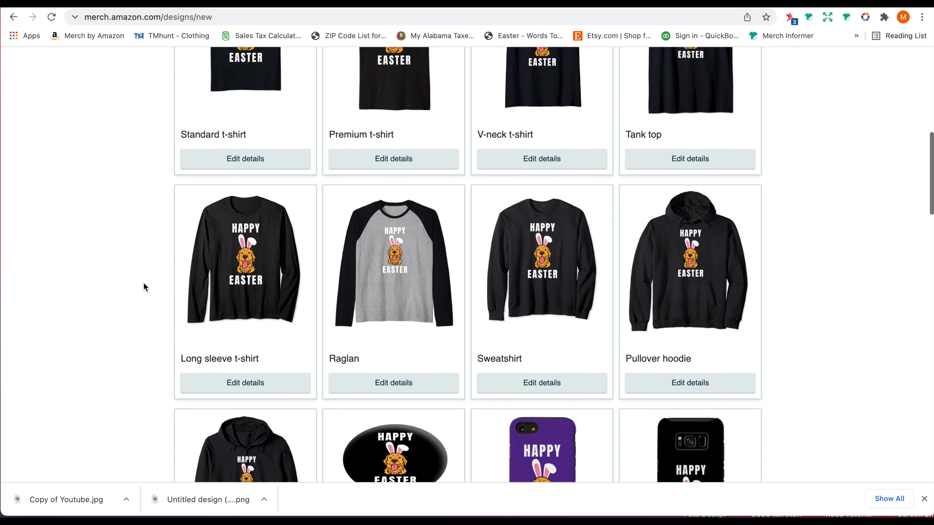
{"action": "scroll", "coordinate": [145, 287], "scroll_direction": "up", "scroll_amount": 10}
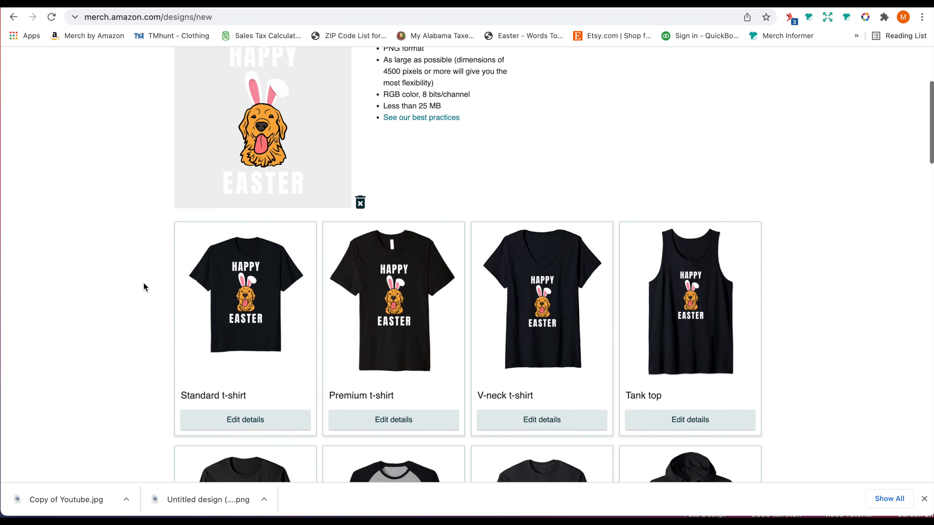
{"action": "scroll", "coordinate": [144, 287], "scroll_direction": "up", "scroll_amount": 3}
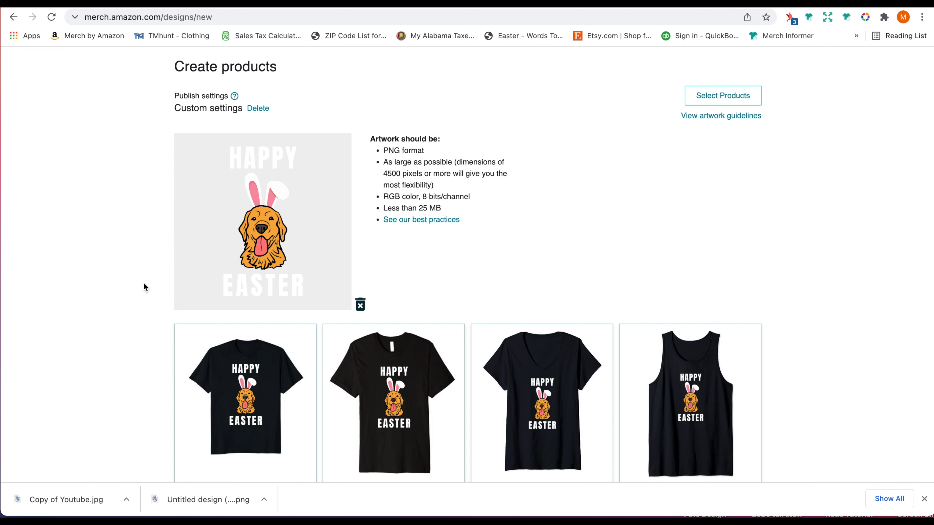
{"action": "scroll", "coordinate": [145, 287], "scroll_direction": "down", "scroll_amount": 1}
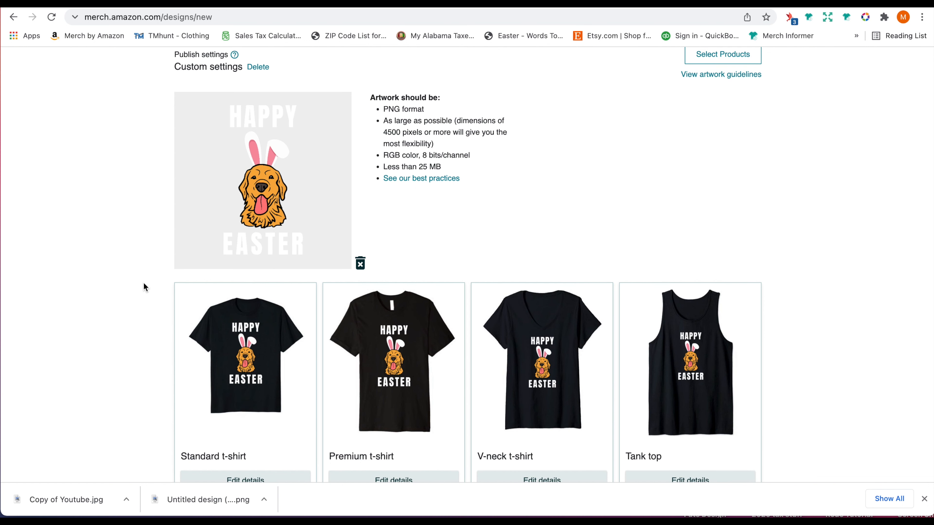